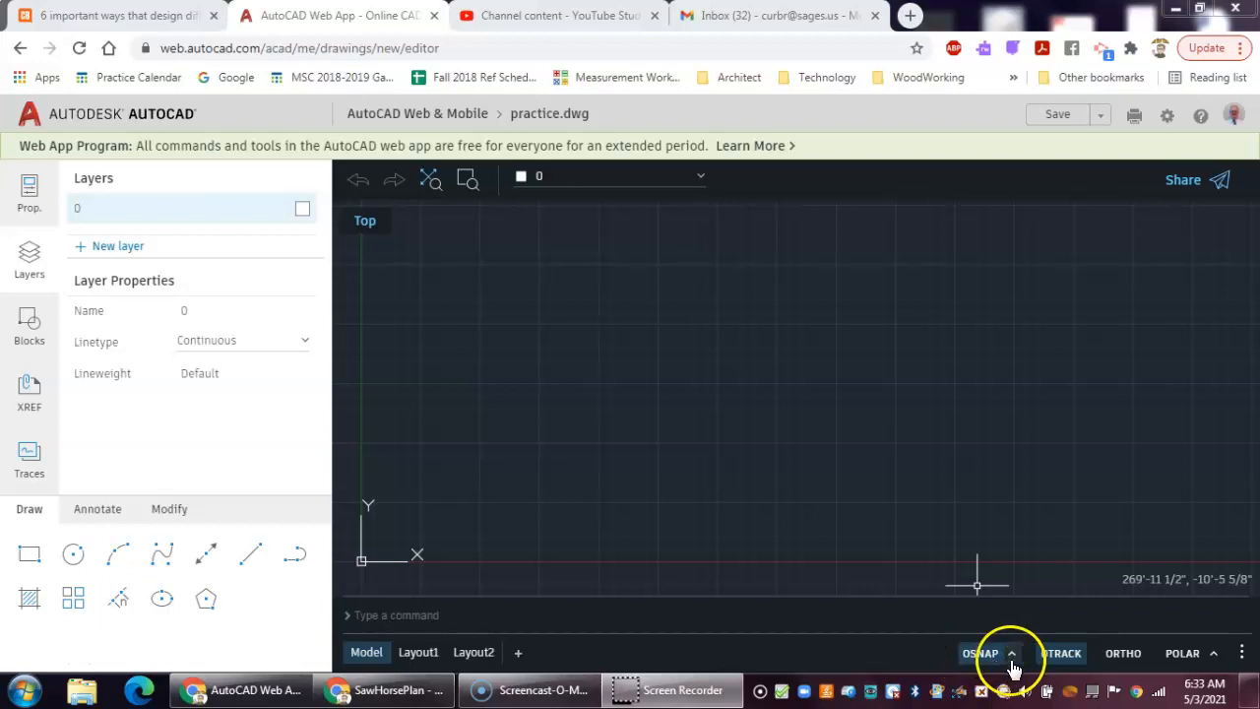
# Turn off object snap and object snap tracking for the drawing
pyautogui.click(979, 657)
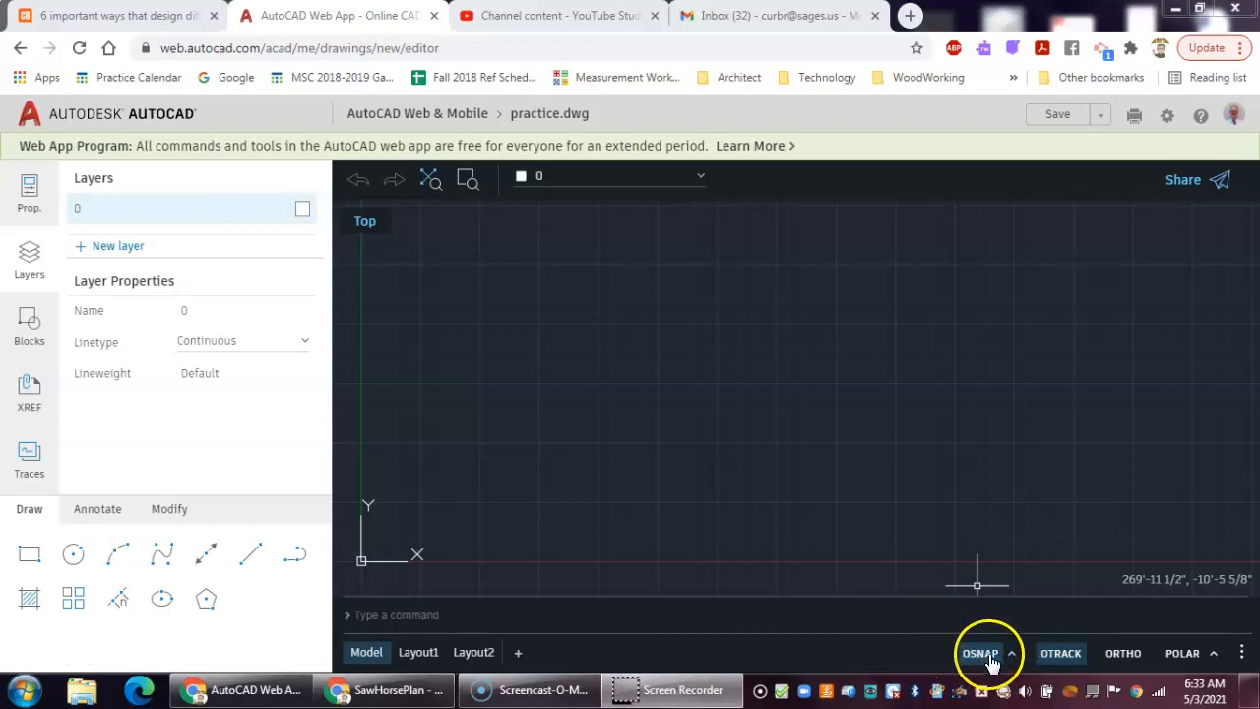
pyautogui.click(1060, 655)
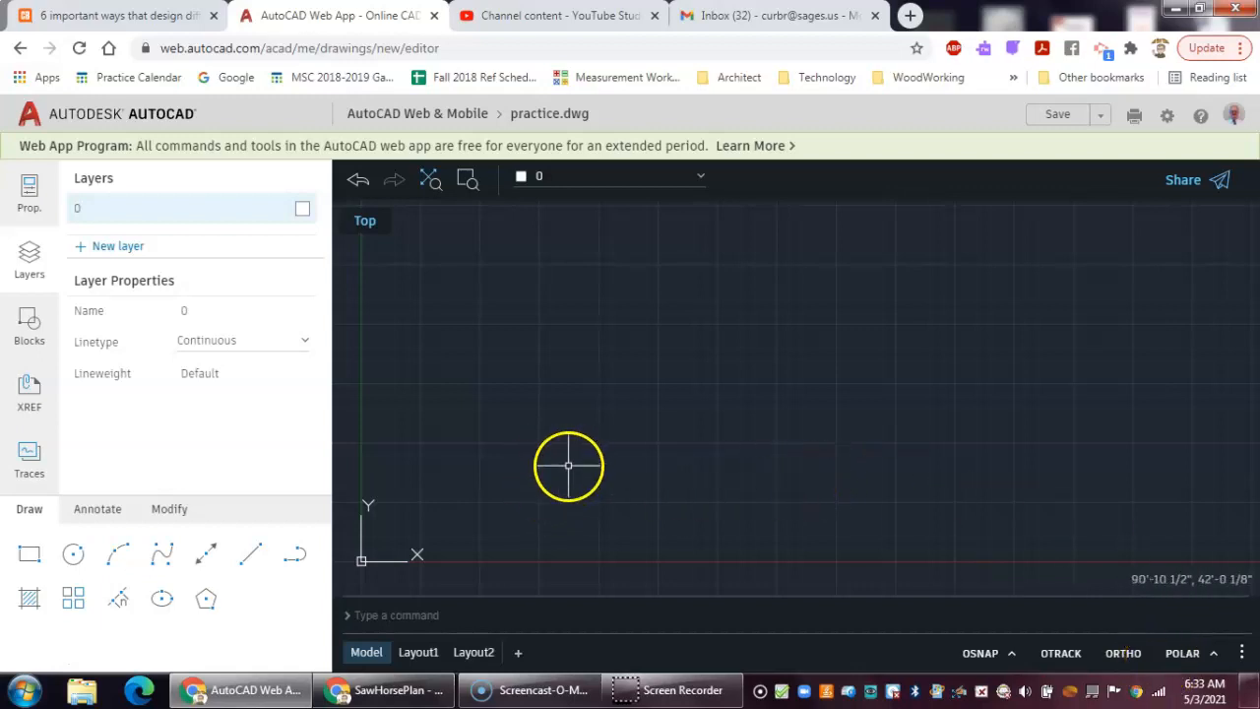
pyautogui.click(248, 556)
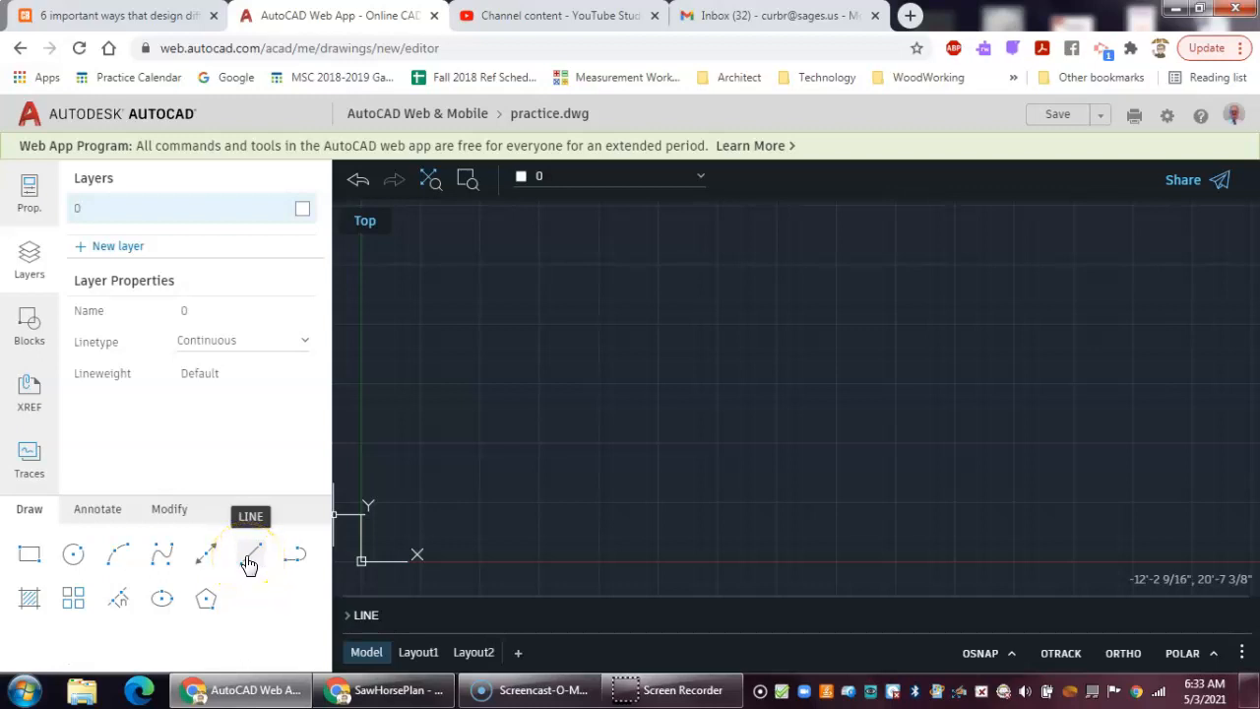
pyautogui.click(248, 557)
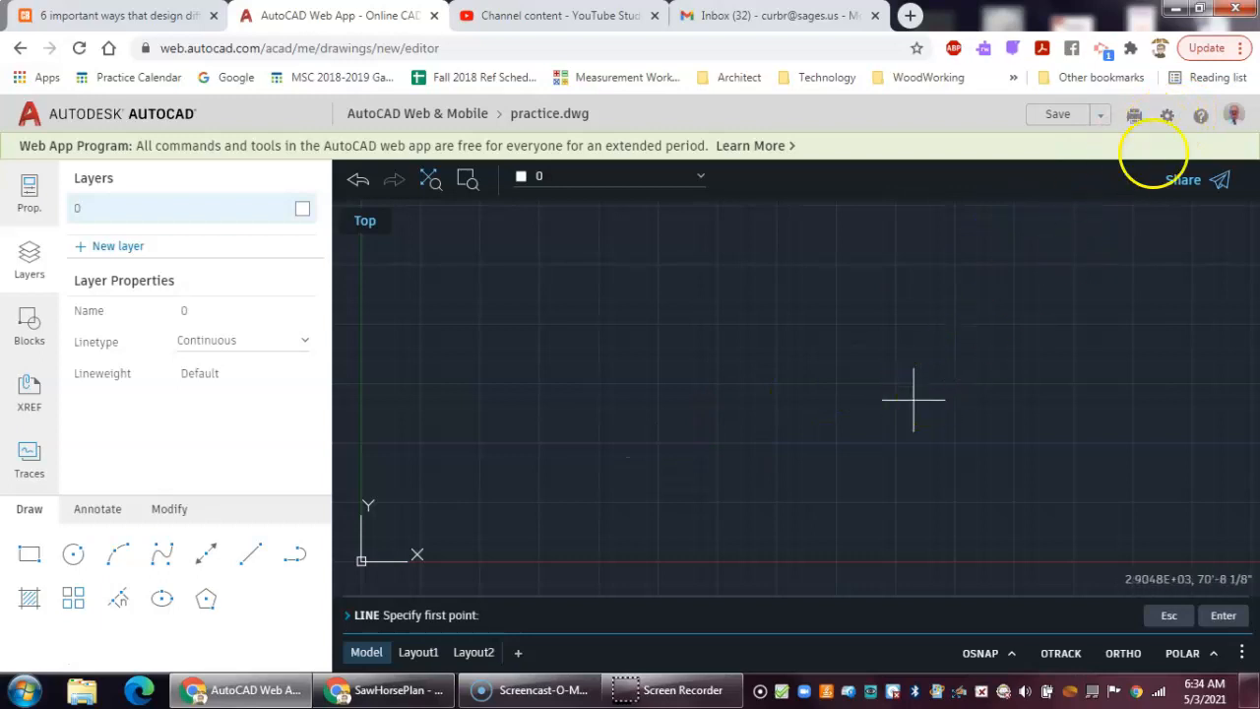
# Set the drawing's linear units to Decimal format with three decimal places
pyautogui.click(1165, 116)
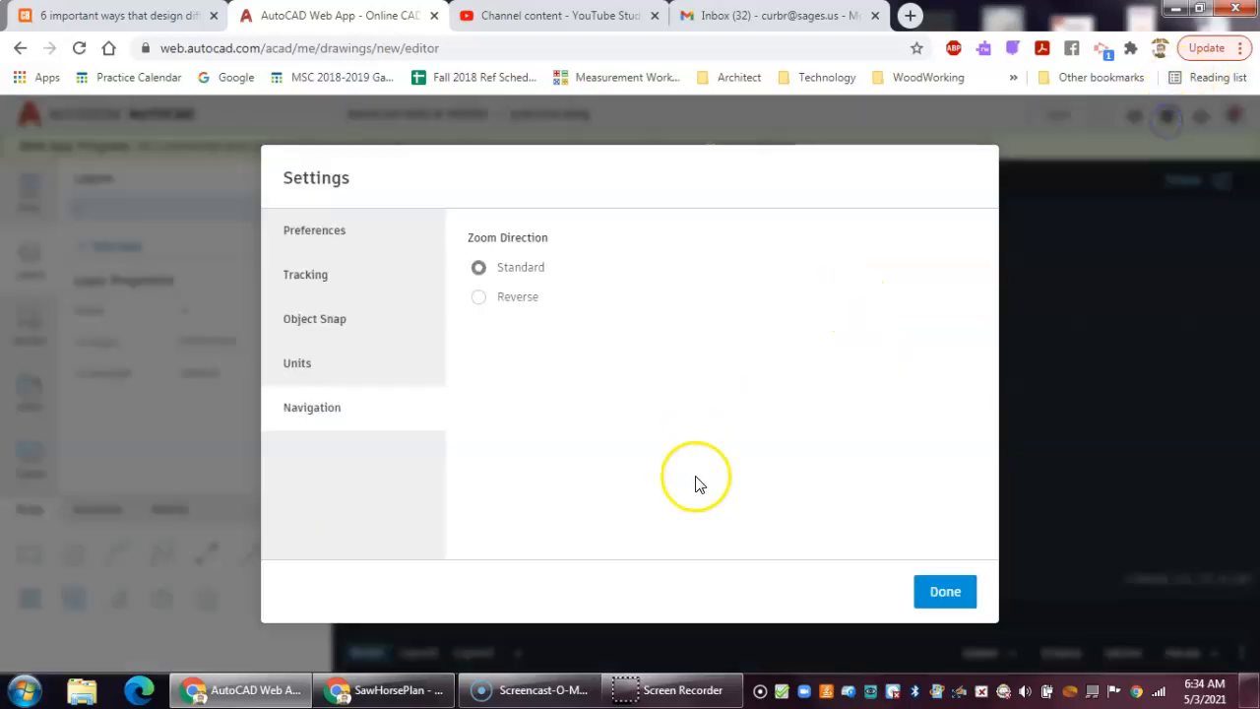
pyautogui.click(313, 368)
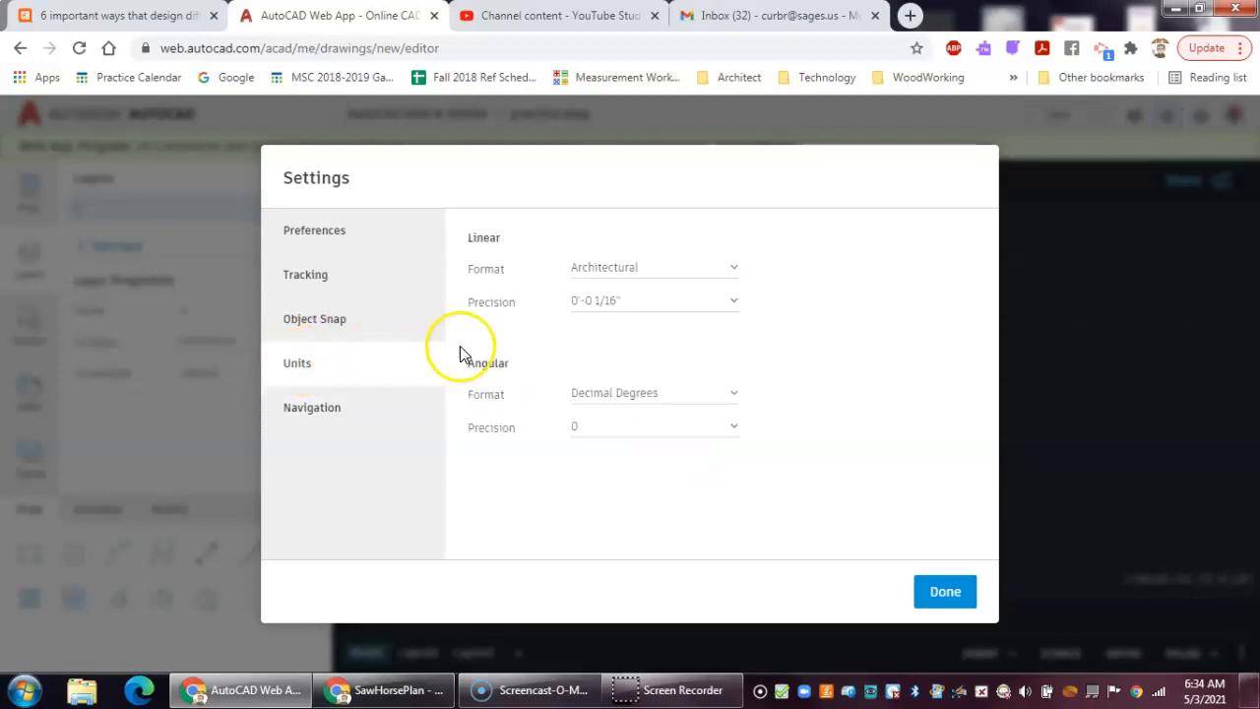
pyautogui.click(651, 273)
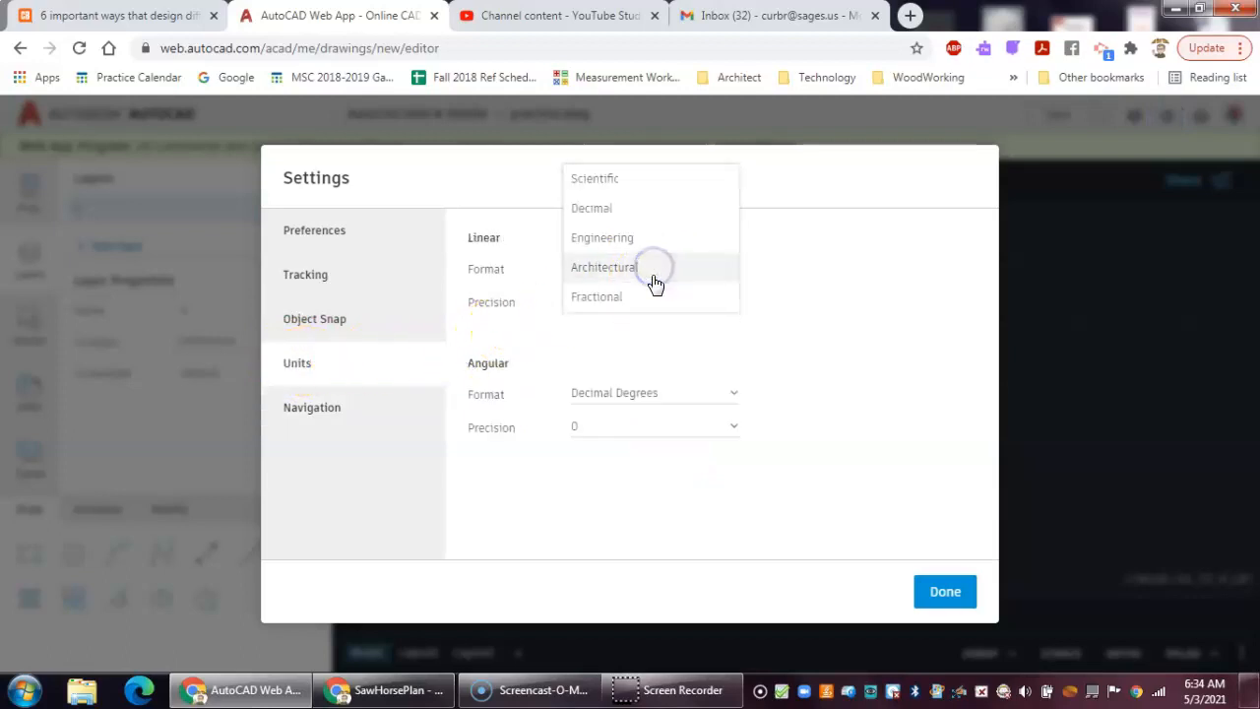
pyautogui.click(657, 219)
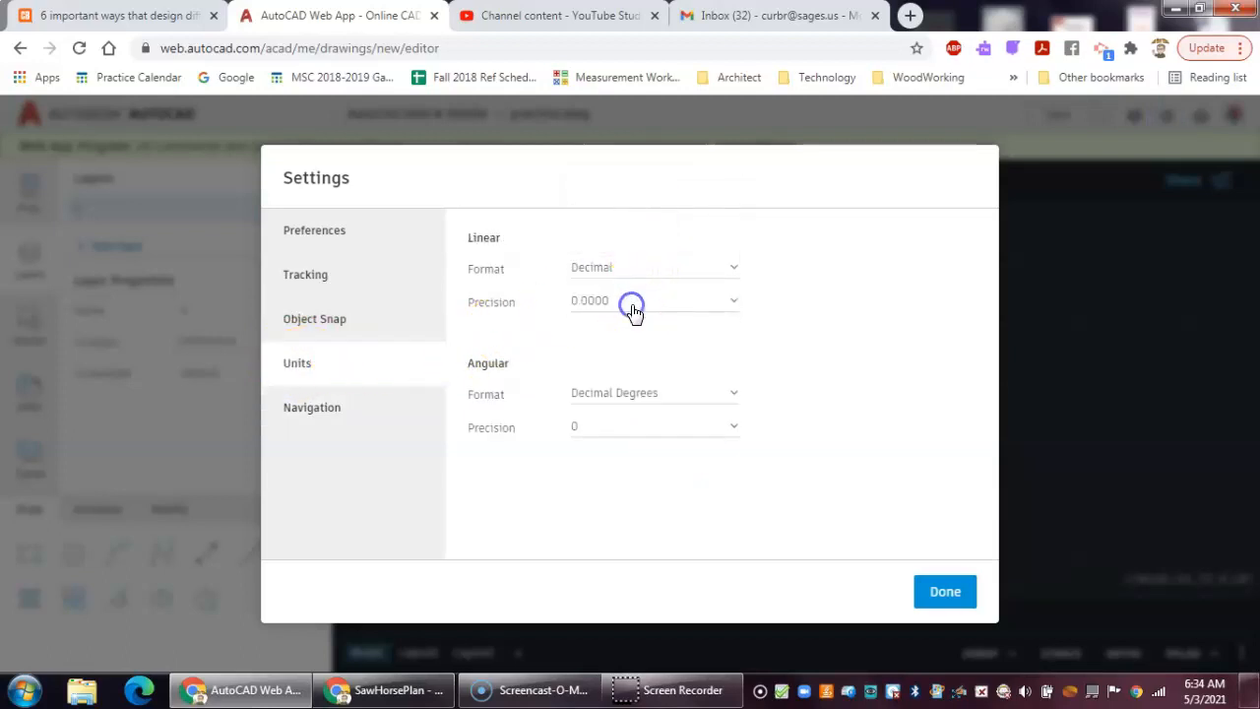
pyautogui.click(630, 307)
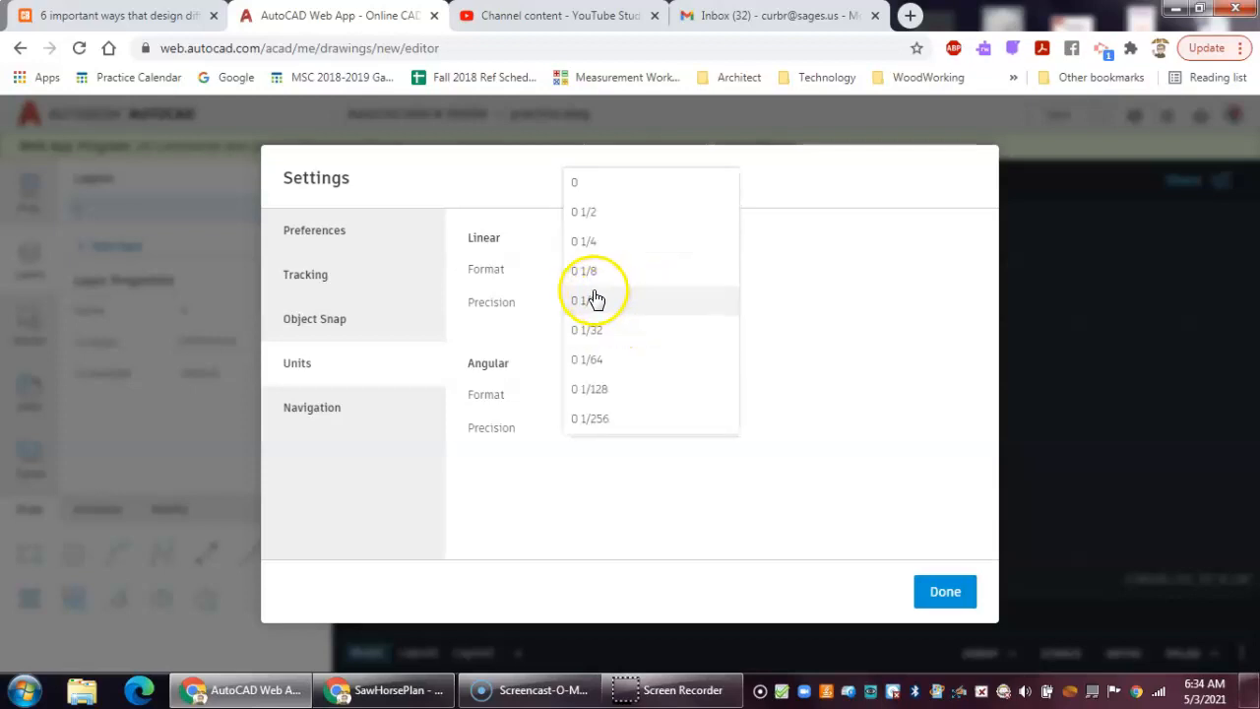
pyautogui.click(502, 273)
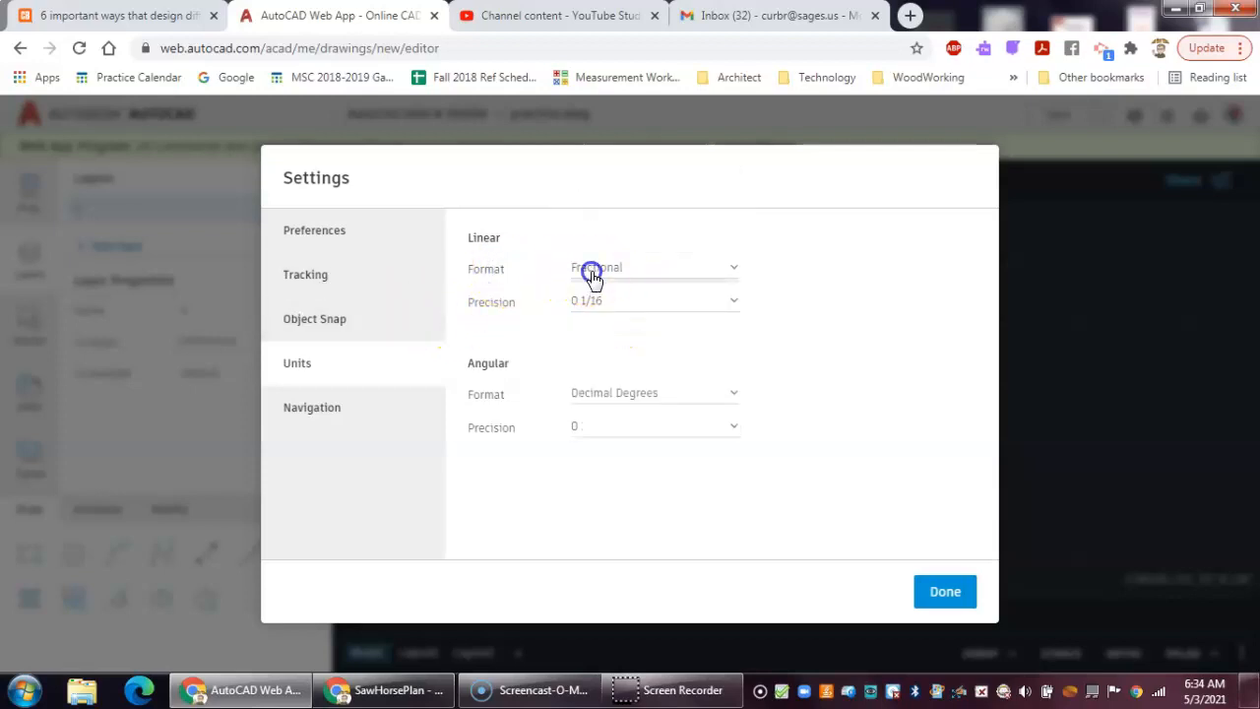
pyautogui.click(594, 275)
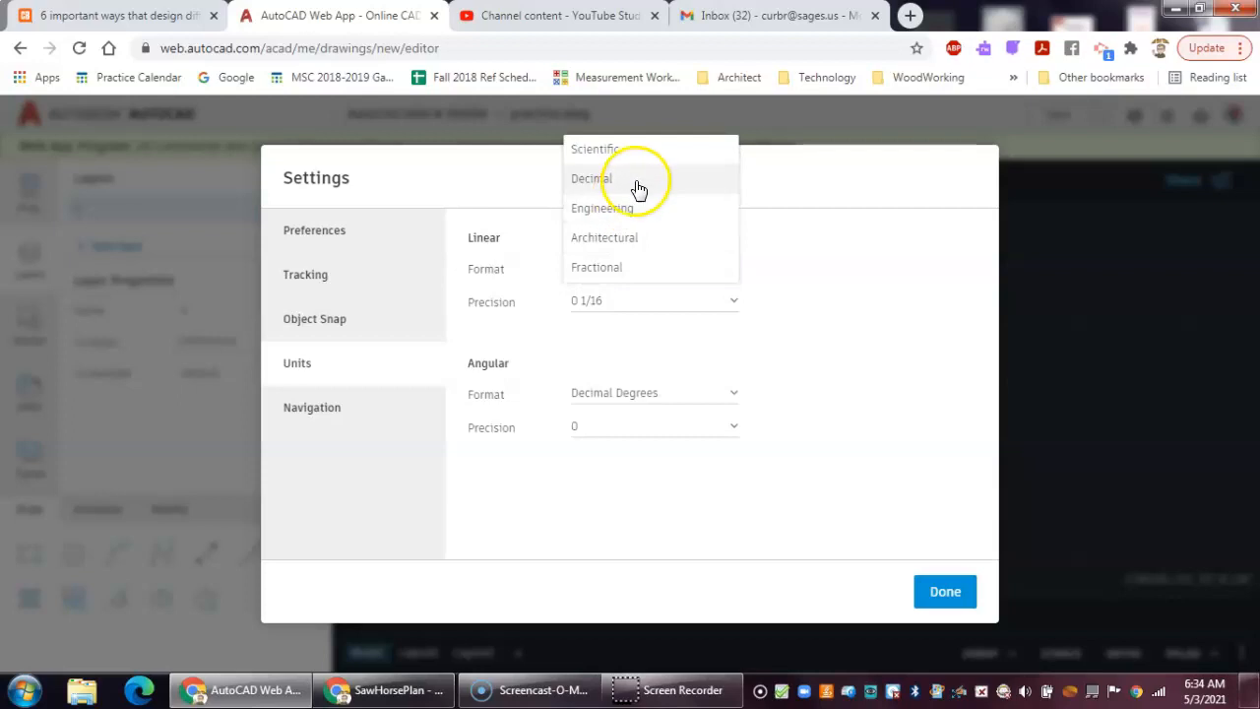
pyautogui.click(638, 180)
pyautogui.click(620, 305)
pyautogui.click(599, 272)
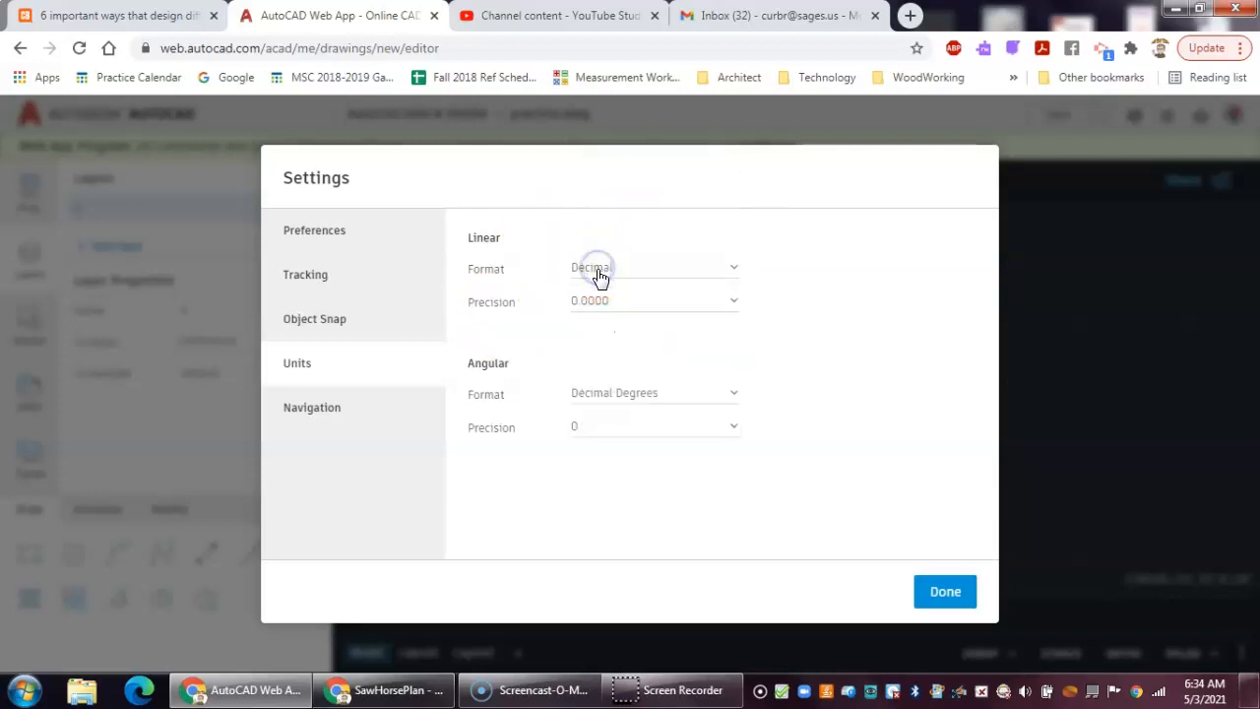
pyautogui.click(943, 591)
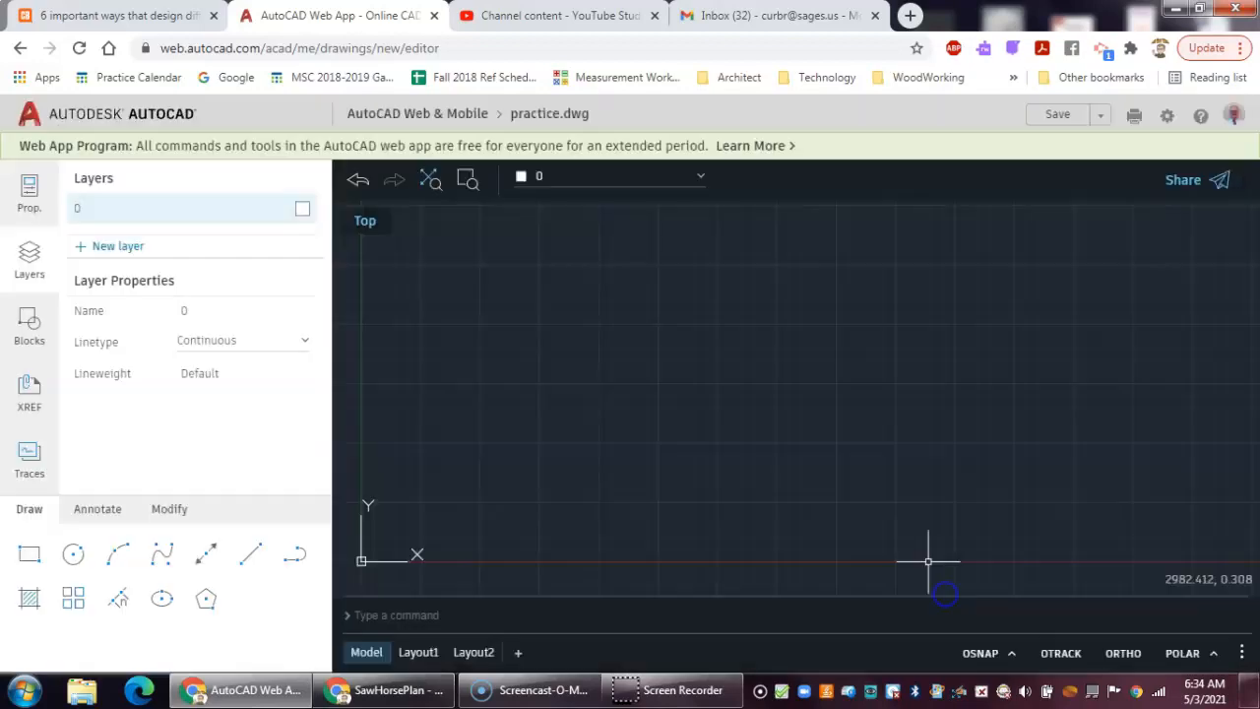
# Draw a freehand chain of connected line segments that bends back in a zigzag toward its starting point
pyautogui.click(249, 554)
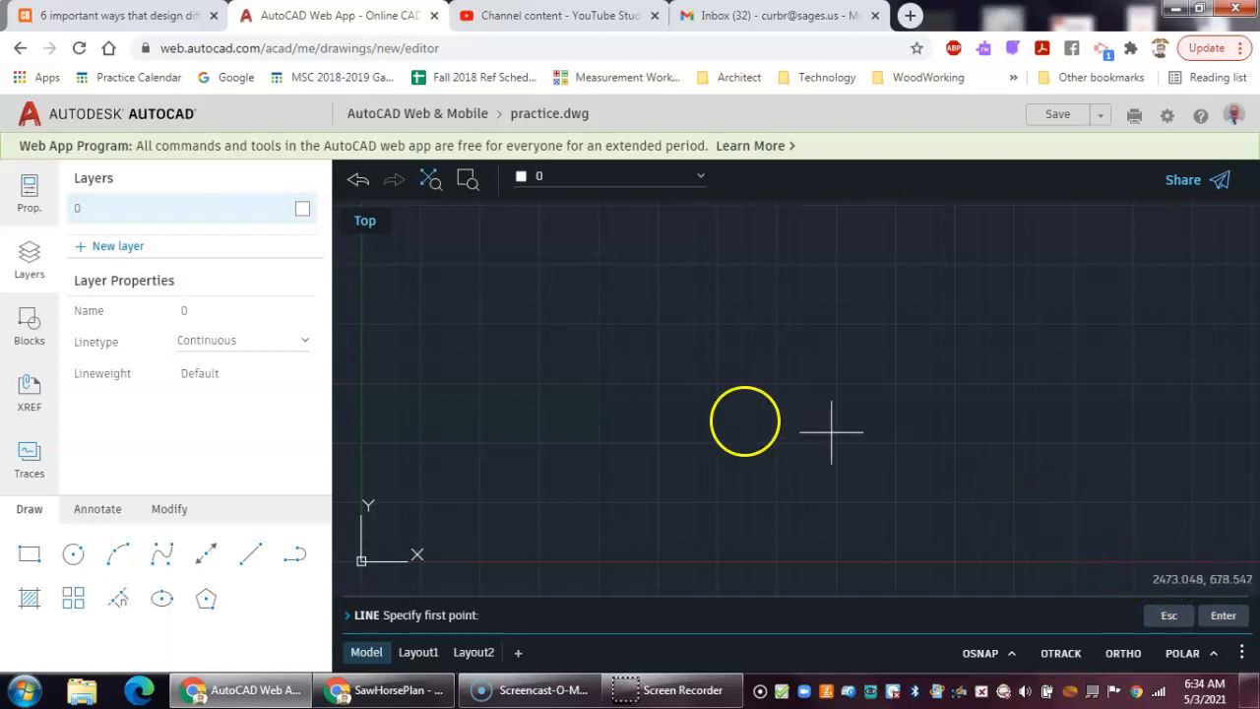
pyautogui.click(531, 416)
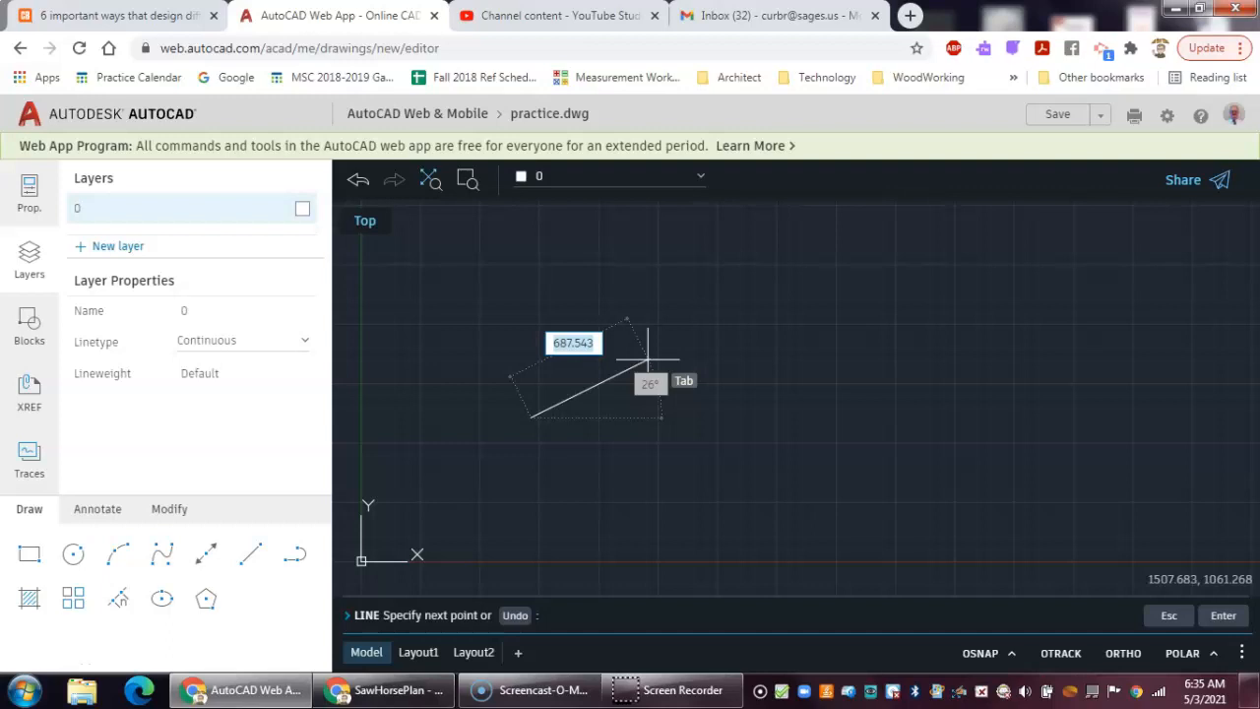
pyautogui.press('Tab')
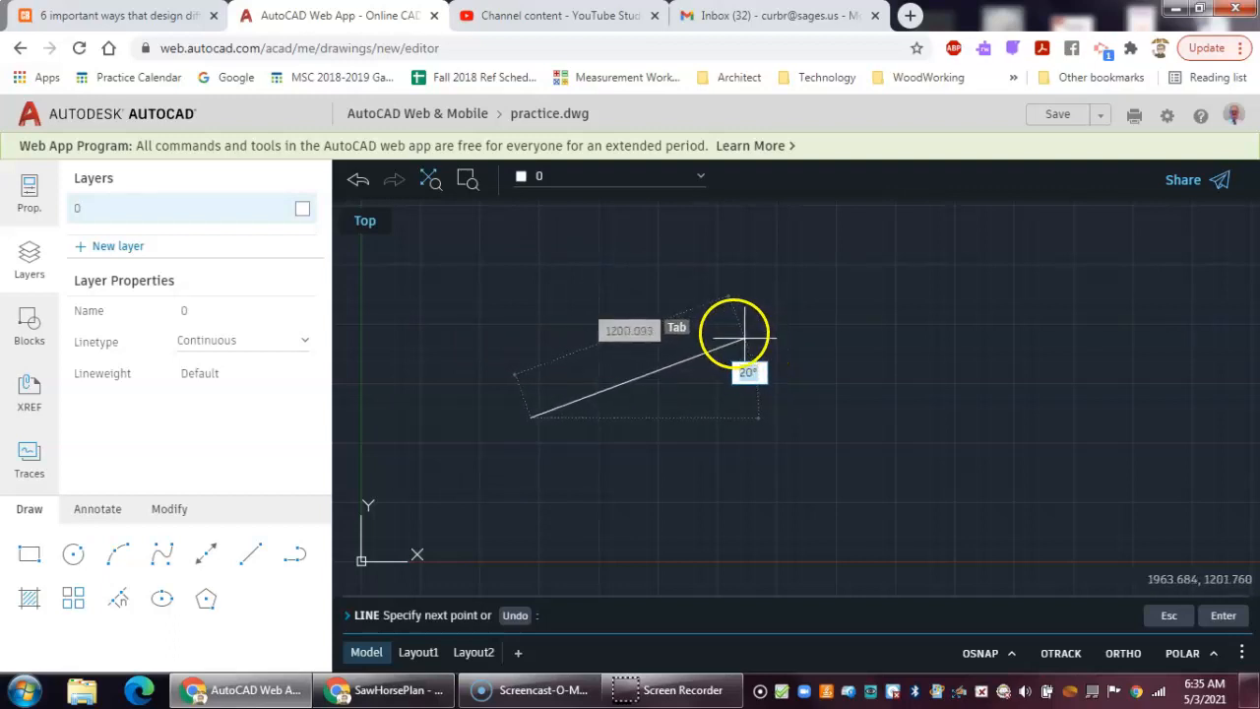
pyautogui.click(687, 371)
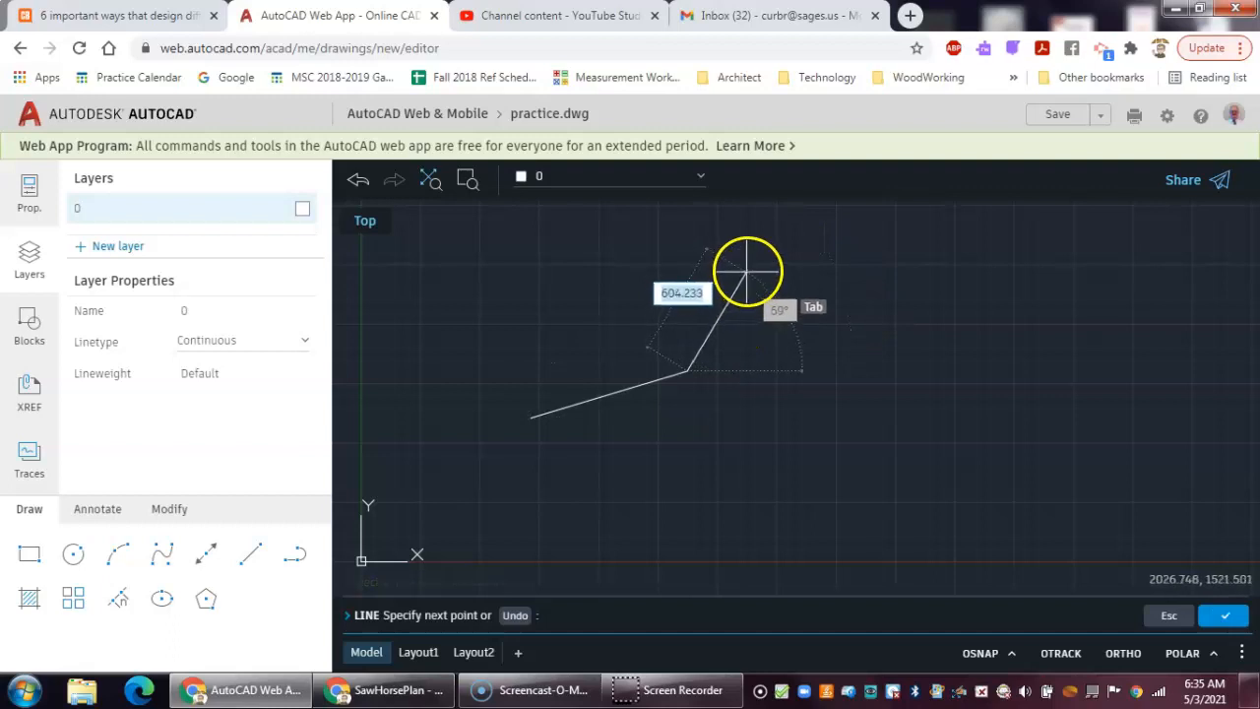
pyautogui.click(775, 262)
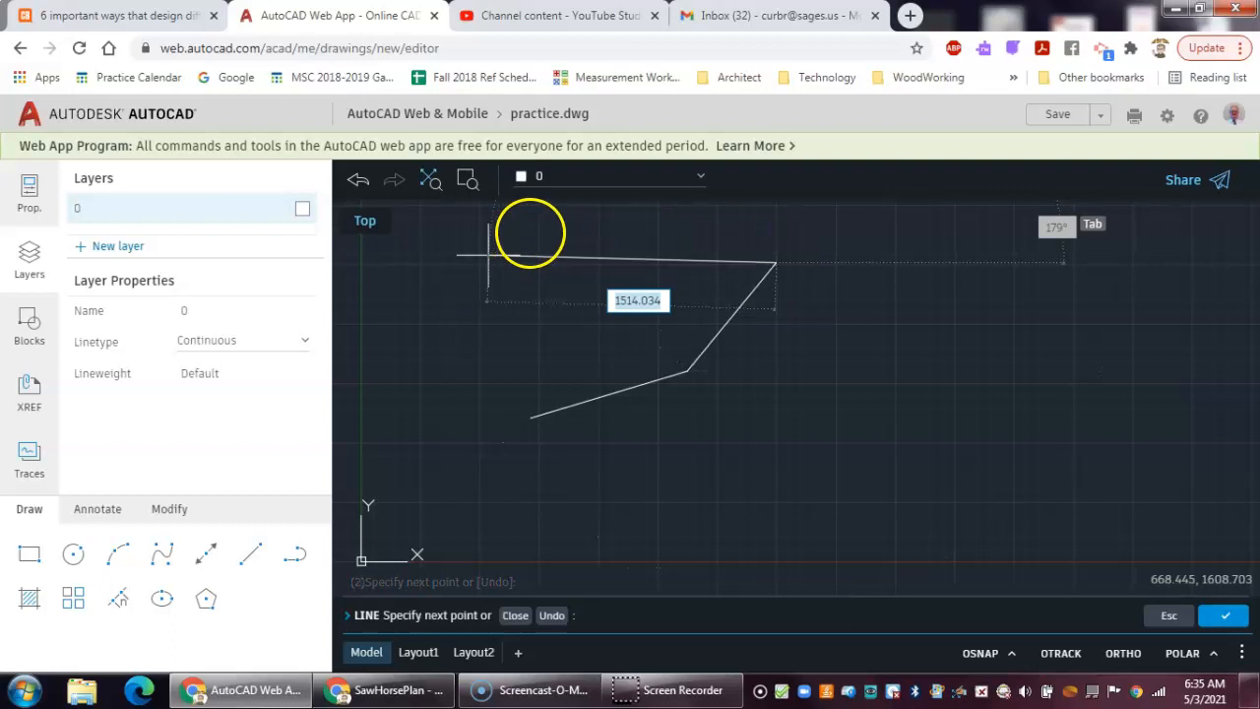
pyautogui.click(559, 229)
pyautogui.click(575, 357)
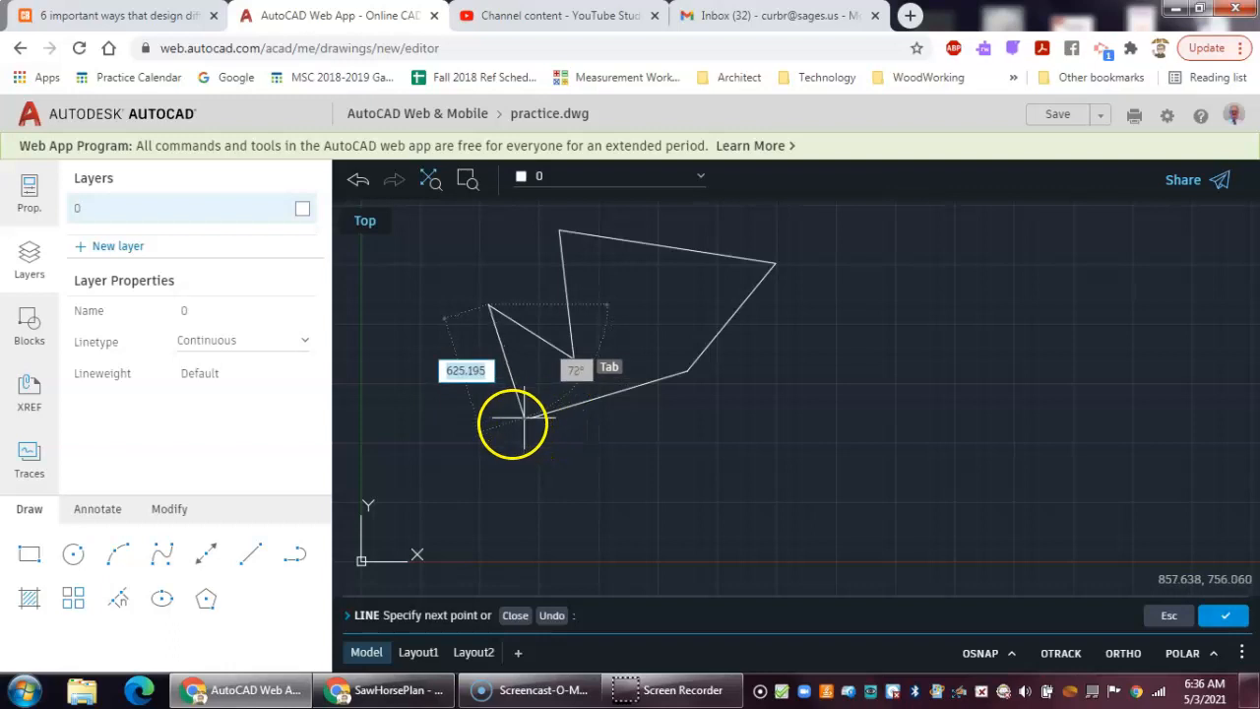
# Add a last line segment crossing the first one near its starting point, and finish the line chain
pyautogui.scroll(5, 523, 415)
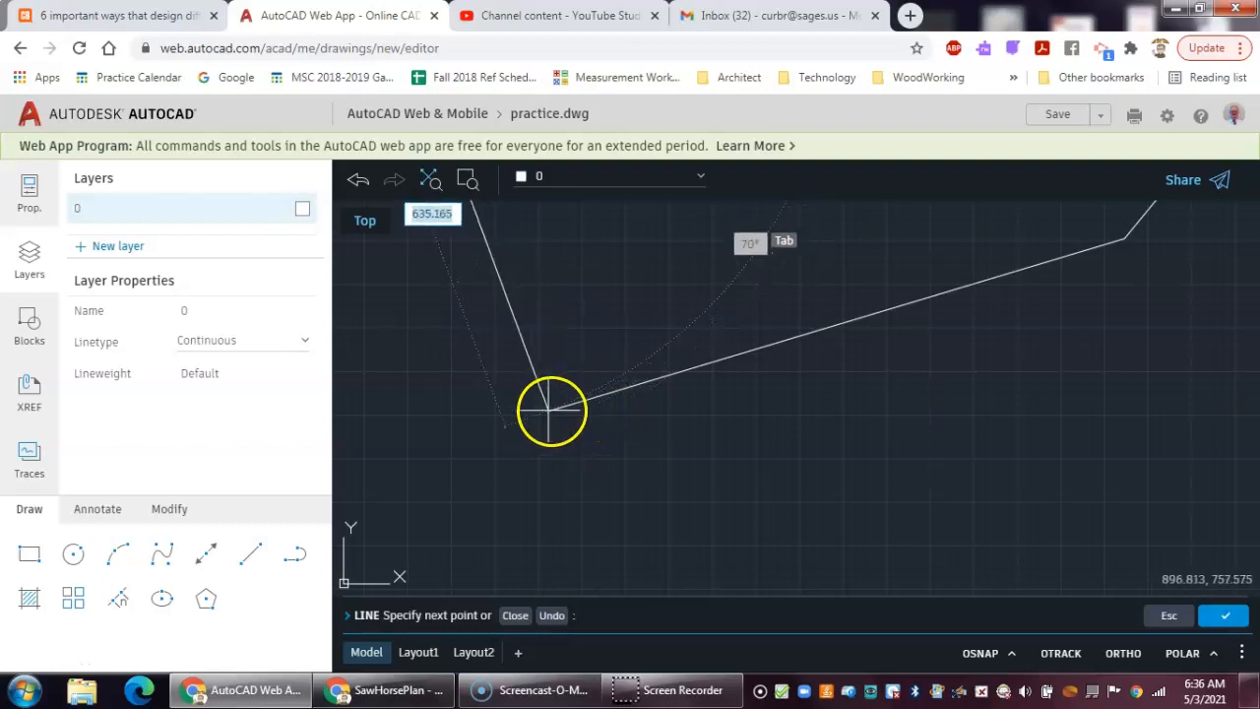
pyautogui.click(620, 441)
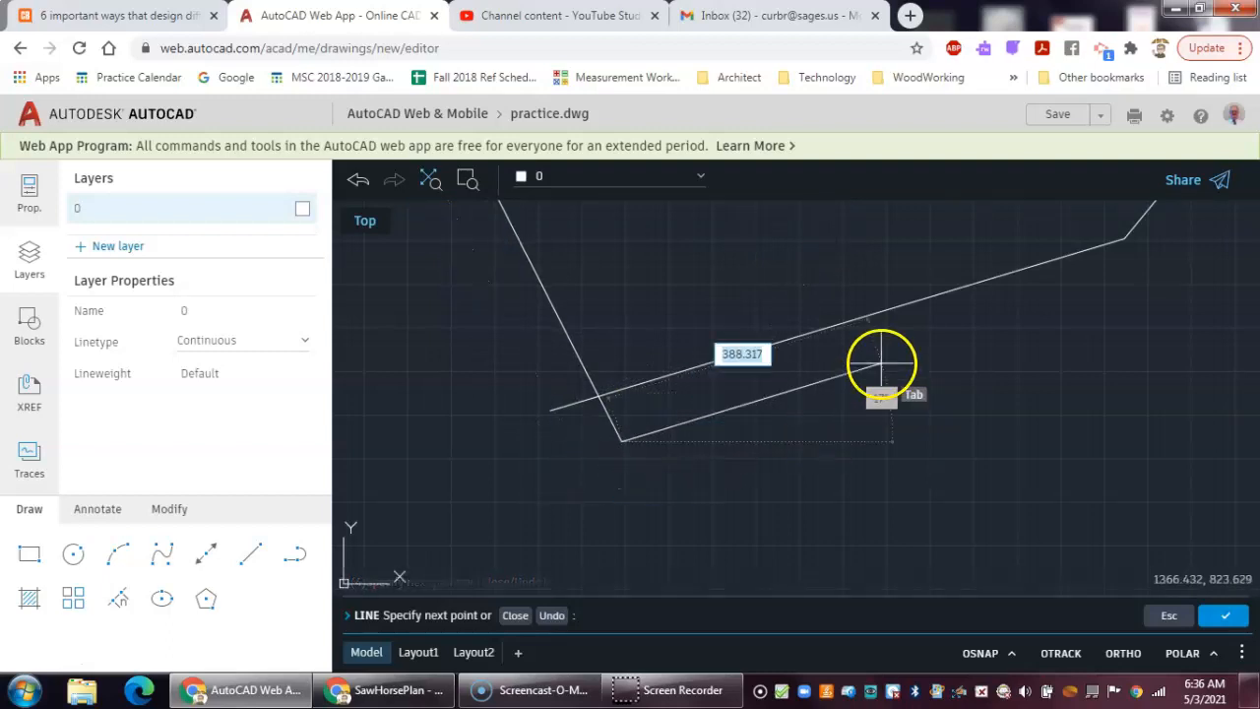
pyautogui.rightClick(823, 386)
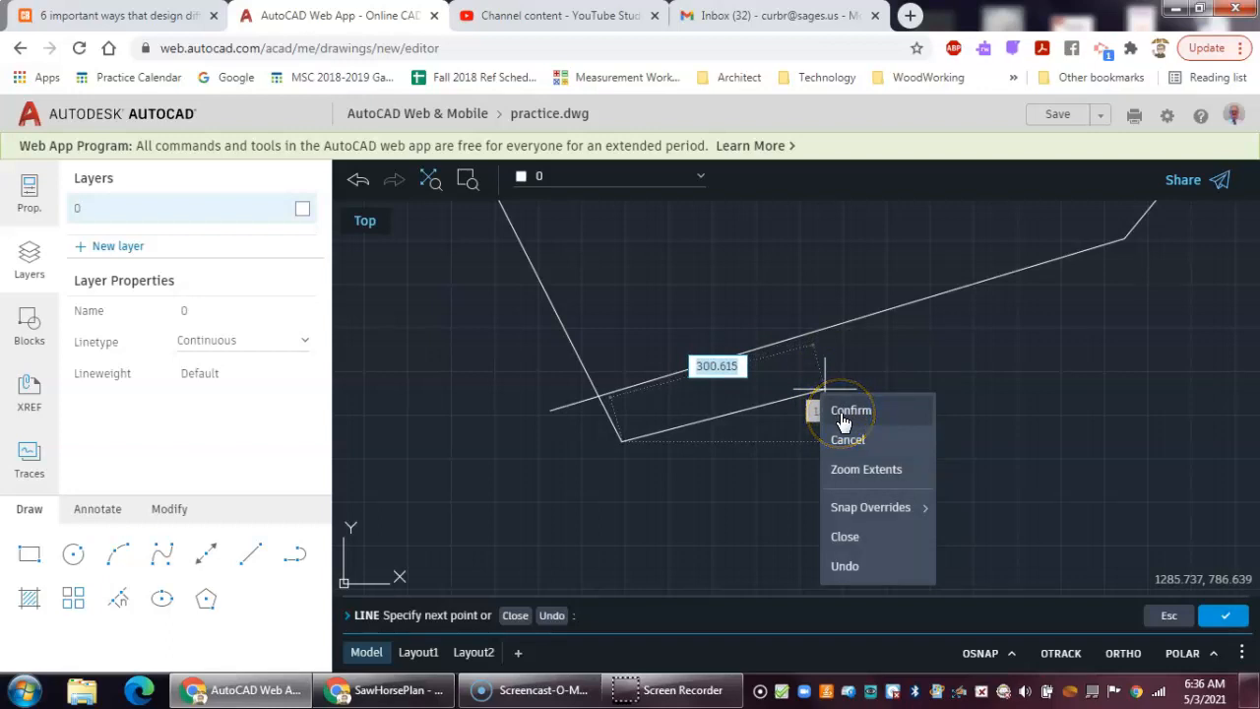
pyautogui.click(843, 420)
pyautogui.press('Escape')
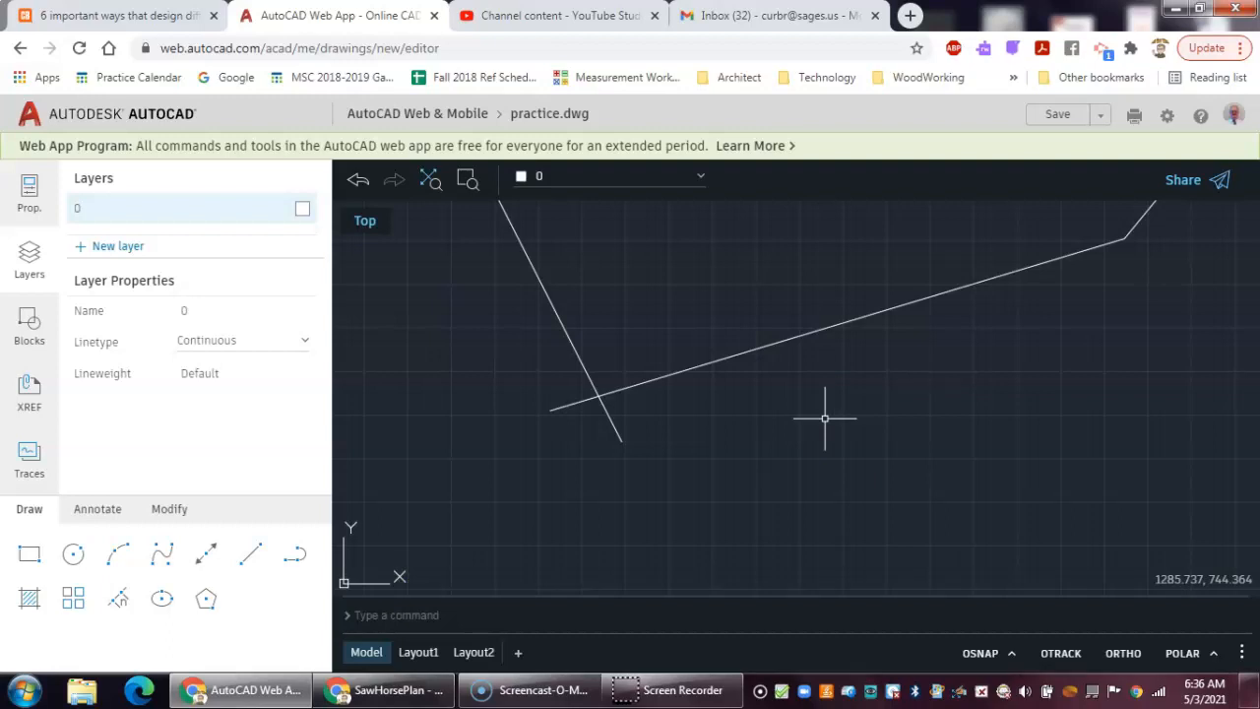
# Select all the drawn line segments with a window selection and erase them
pyautogui.write('zoom')
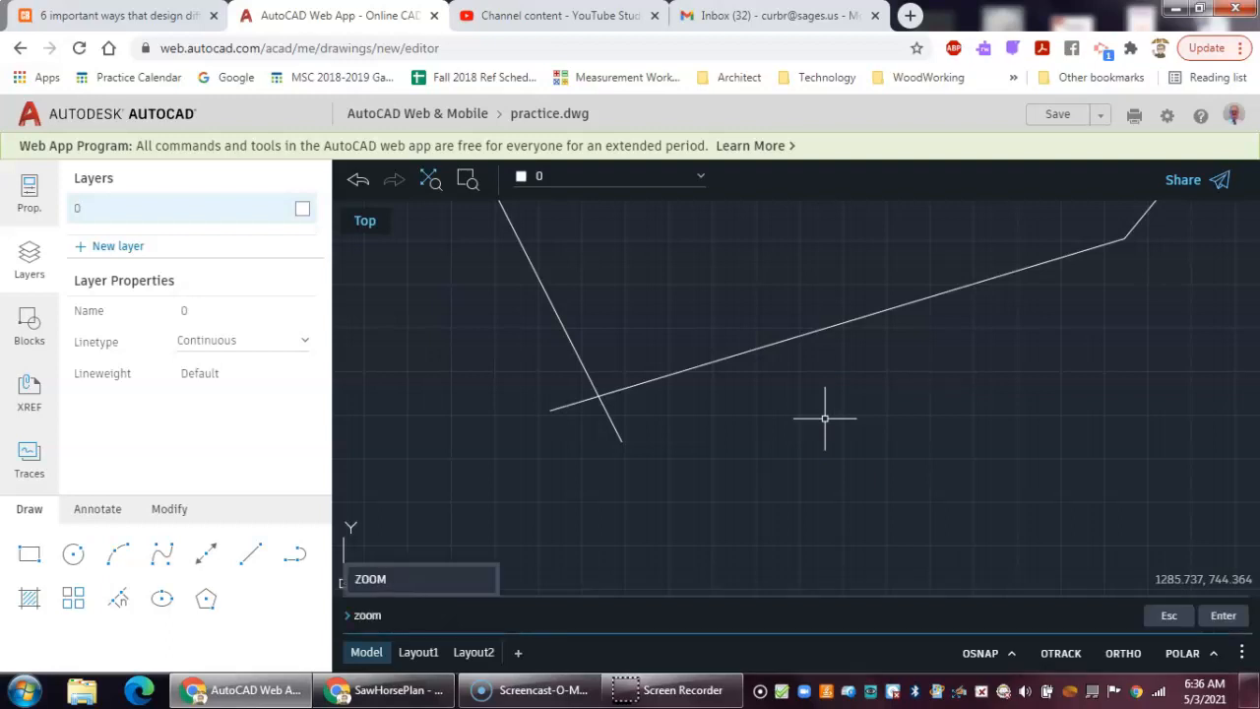
pyautogui.press('Return')
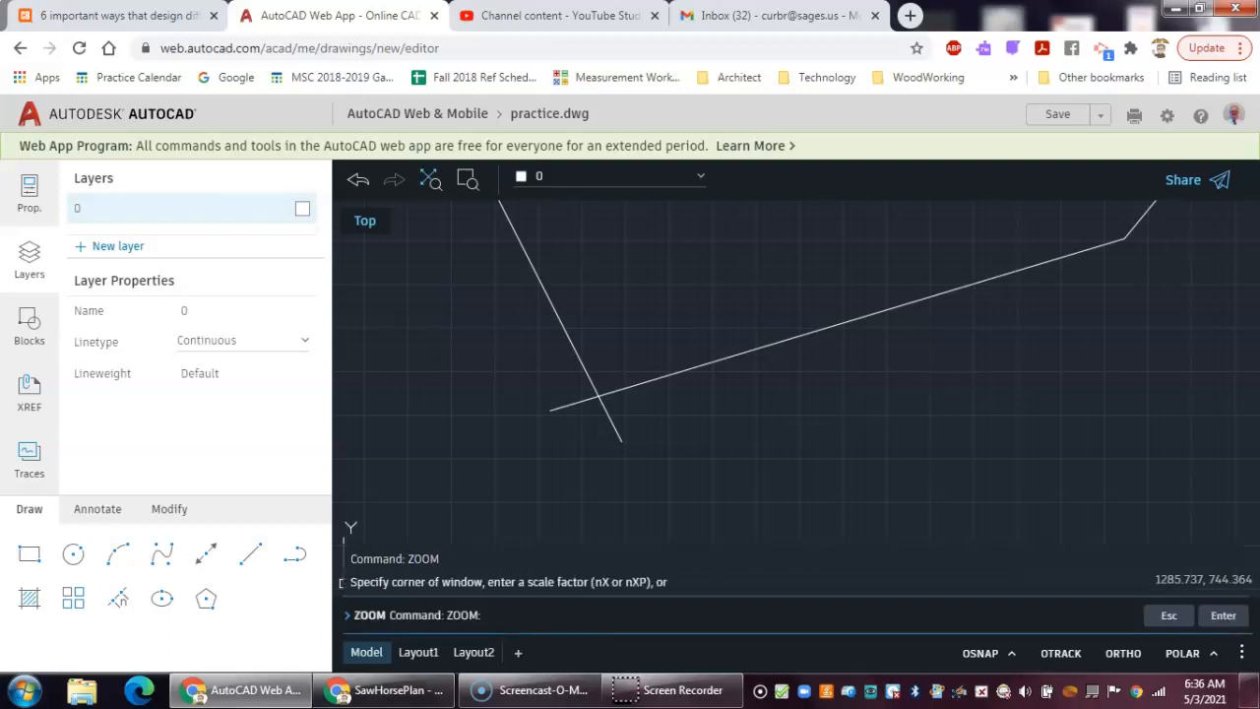
pyautogui.write('a')
pyautogui.press('Return')
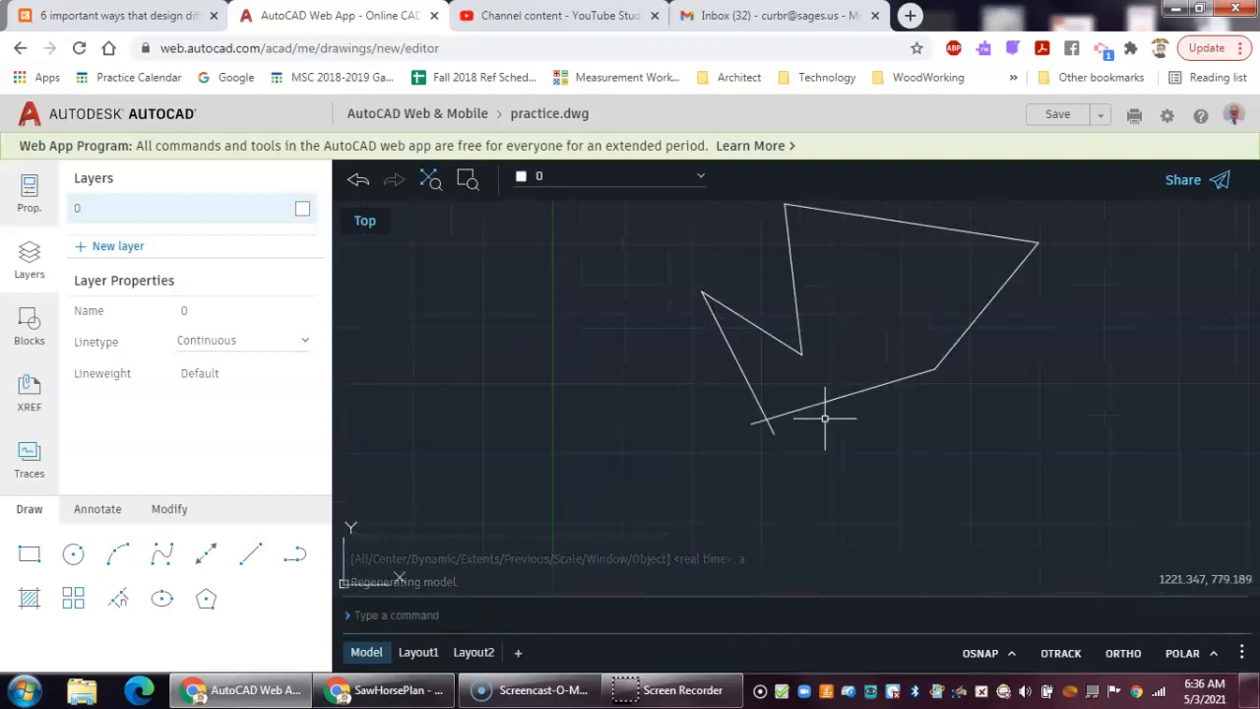
pyautogui.click(867, 291)
pyautogui.moveTo(867, 291); pyautogui.dragTo(782, 368, button='middle')
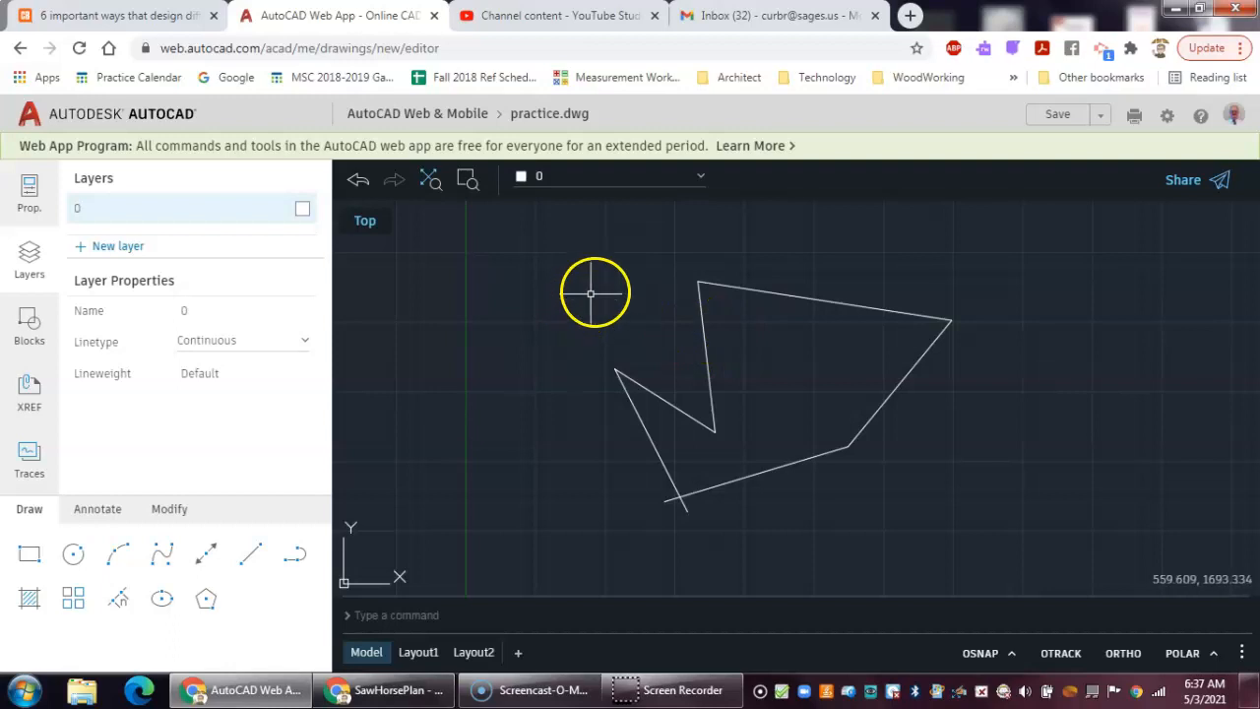
pyautogui.click(566, 242)
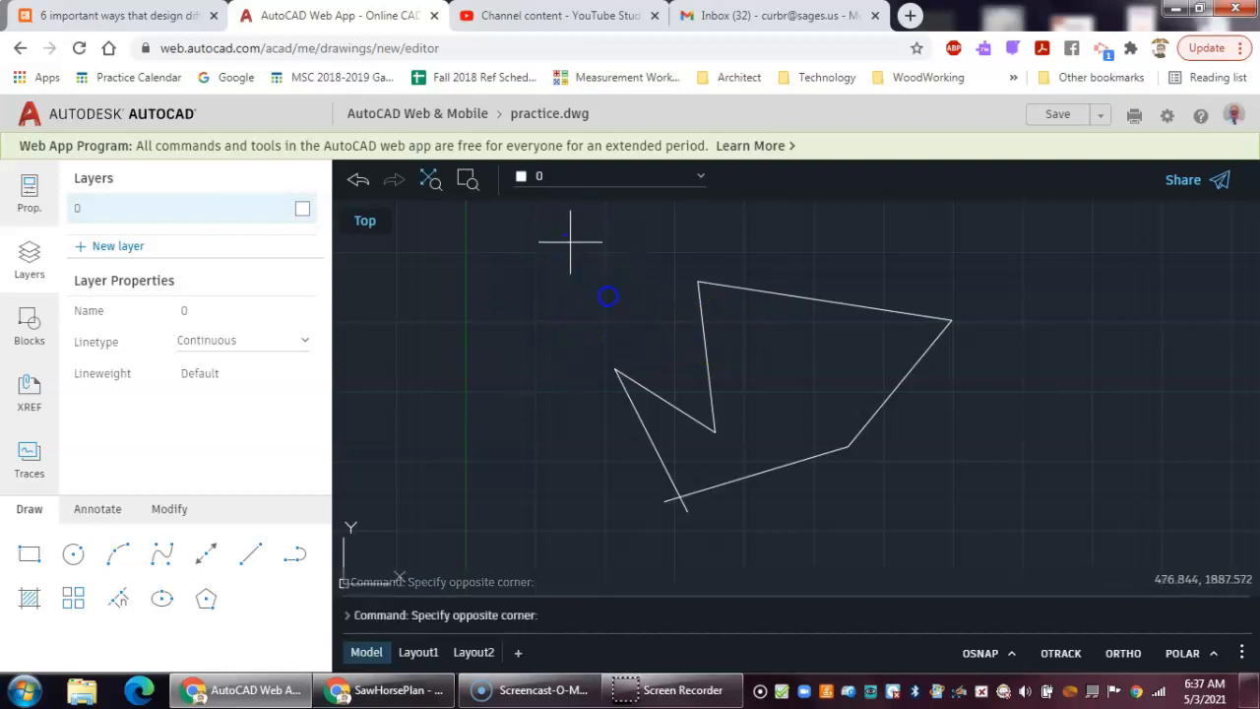
pyautogui.click(699, 386)
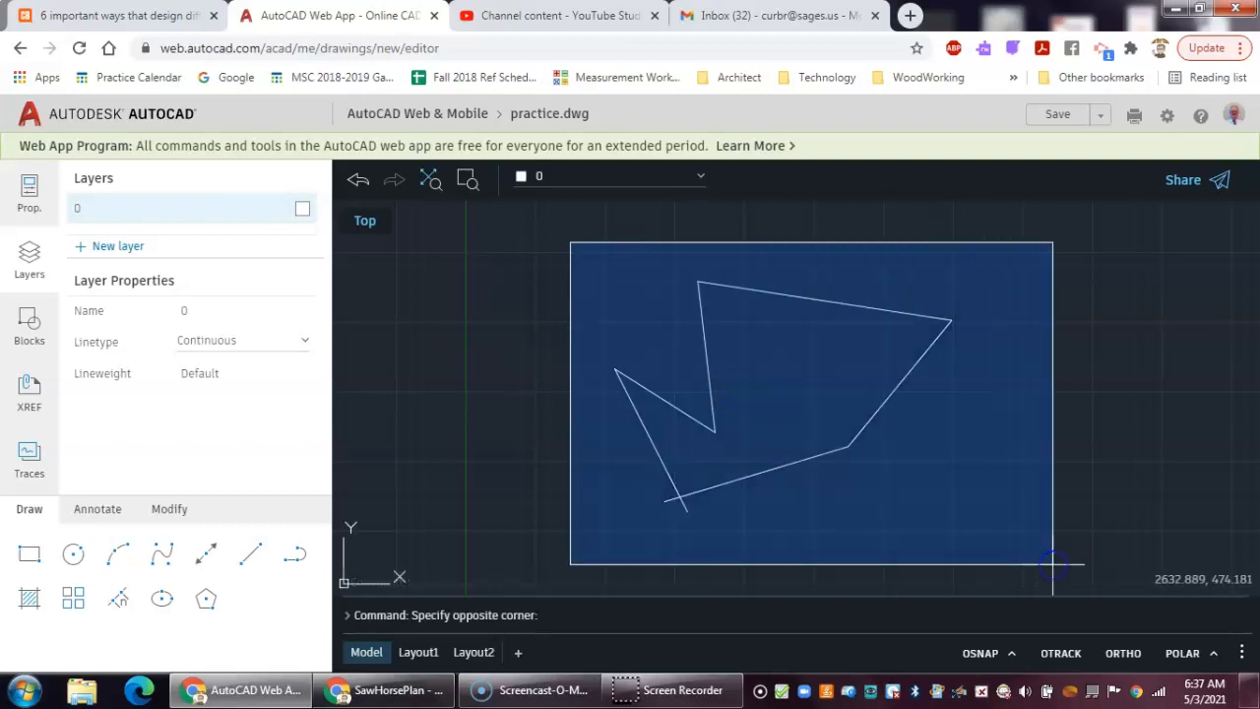
pyautogui.click(1051, 564)
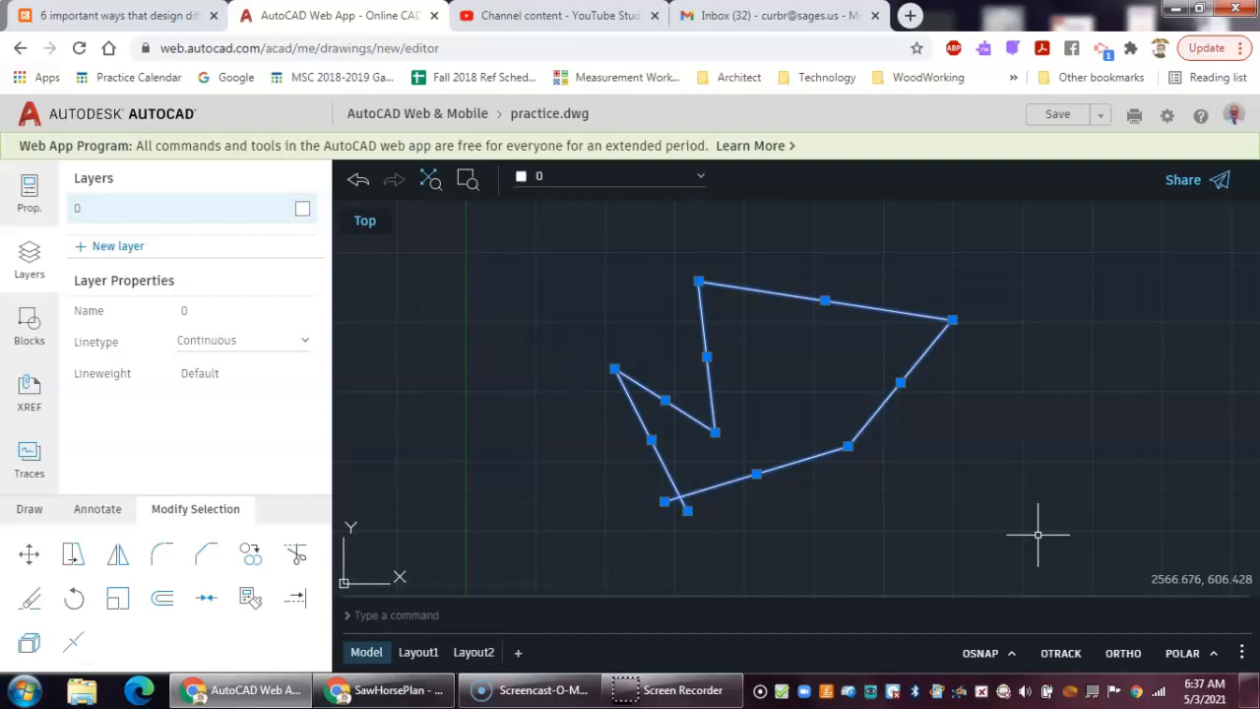
pyautogui.press('Delete')
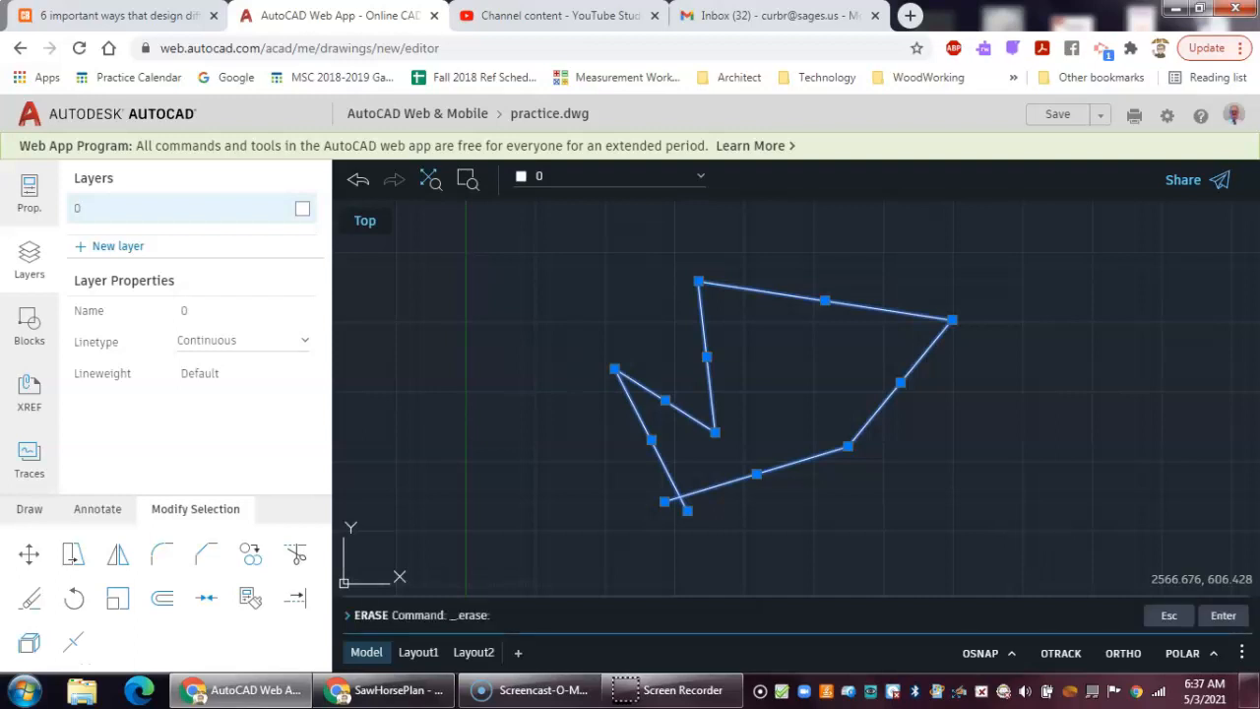
pyautogui.click(1037, 529)
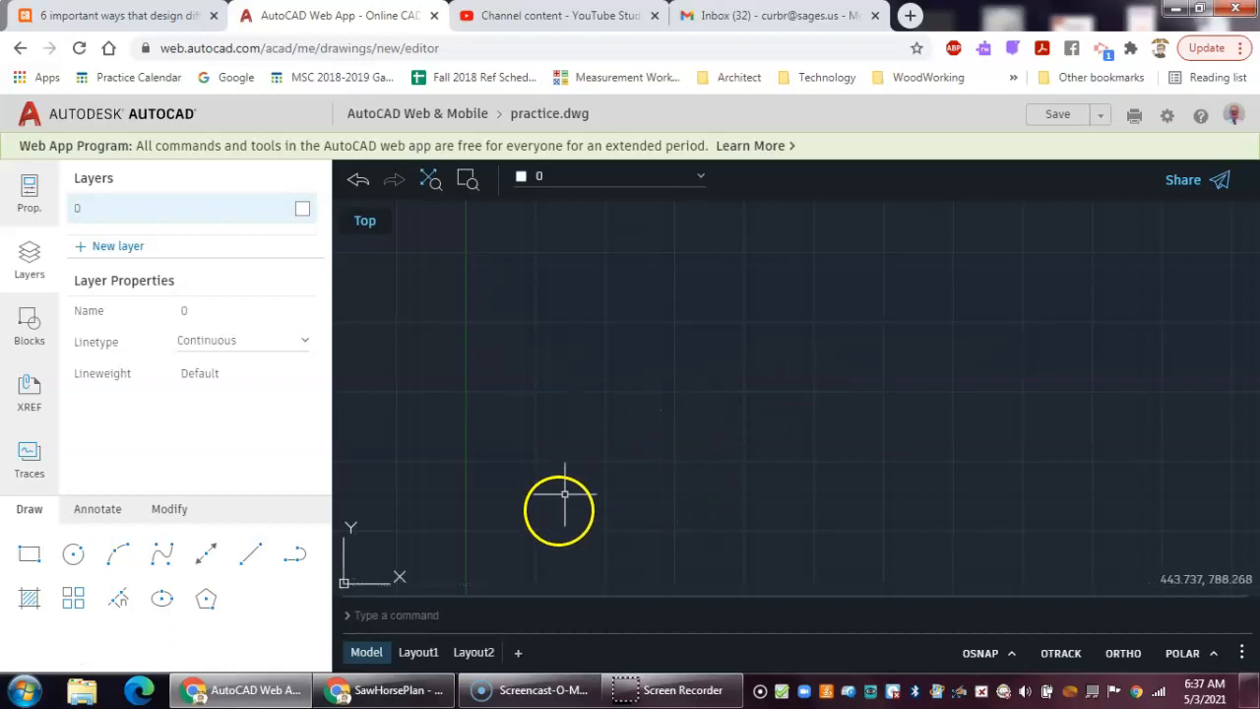
# Draw a line starting at coordinates 3,2 with a length of 5 units at an angle of 0°, and finish it
pyautogui.click(262, 564)
pyautogui.click(250, 562)
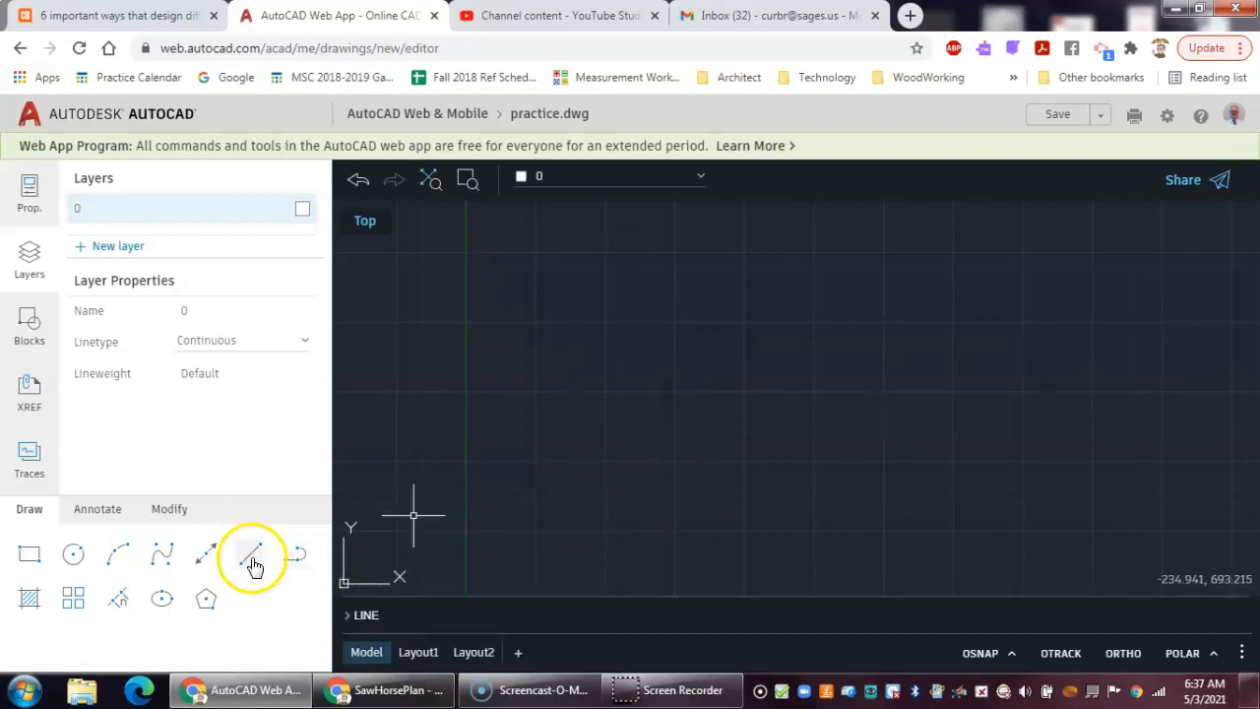
pyautogui.click(250, 562)
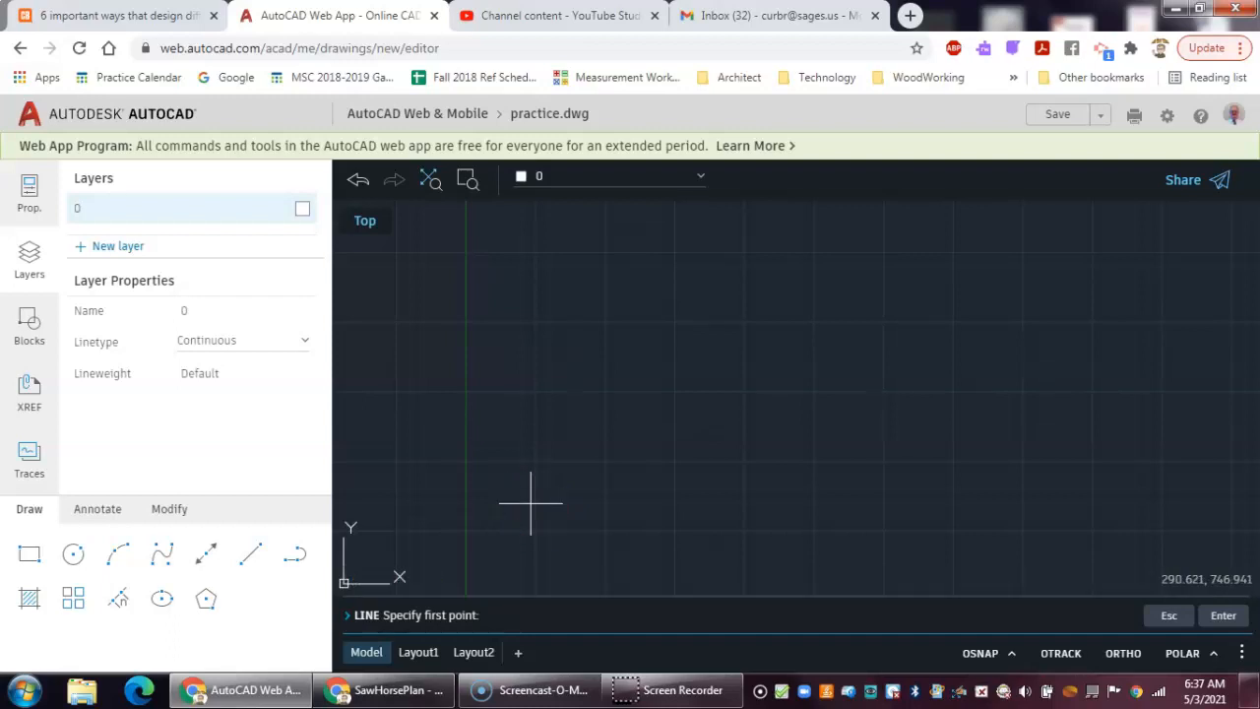
pyautogui.write('3,2')
pyautogui.press('Return')
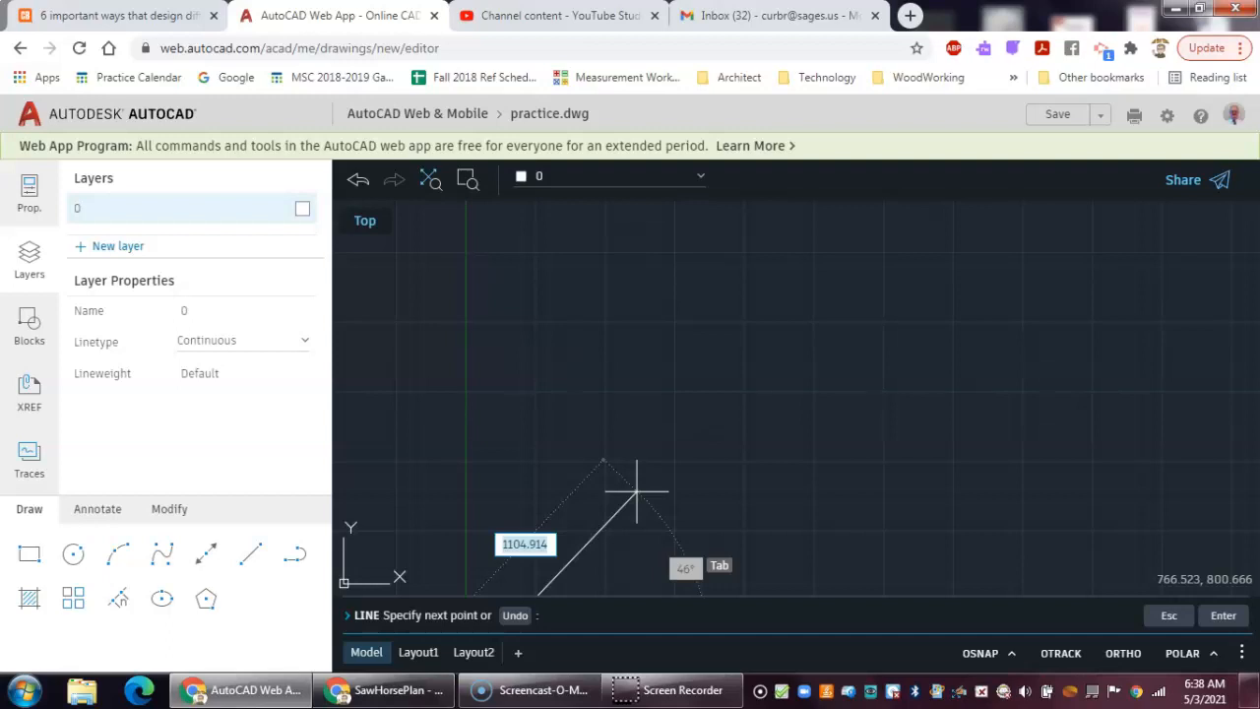
pyautogui.write('5')
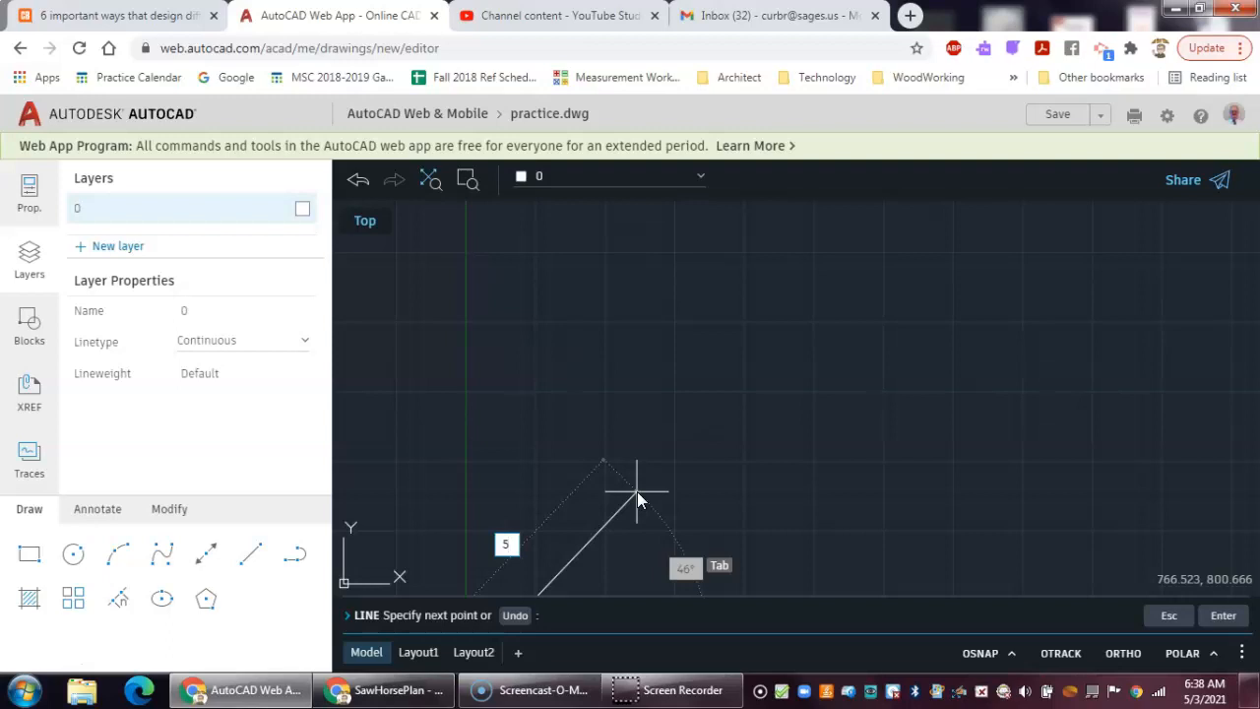
pyautogui.press('Tab')
pyautogui.write('0')
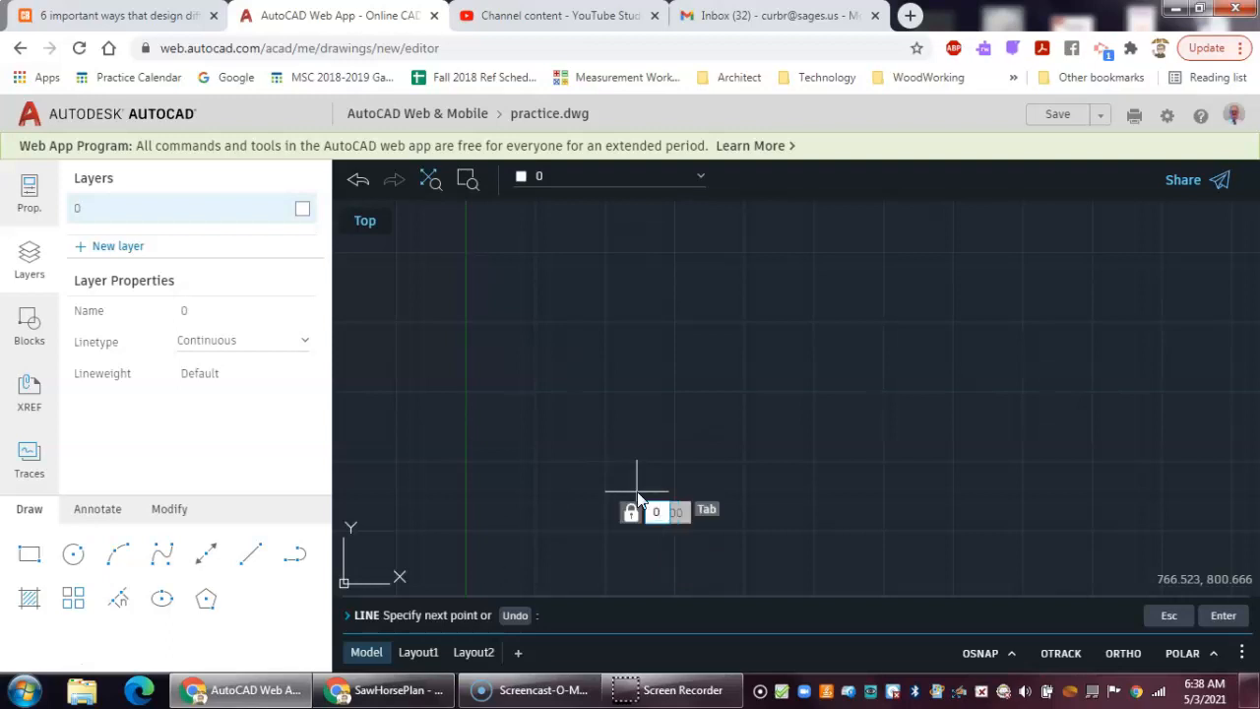
pyautogui.press('Return')
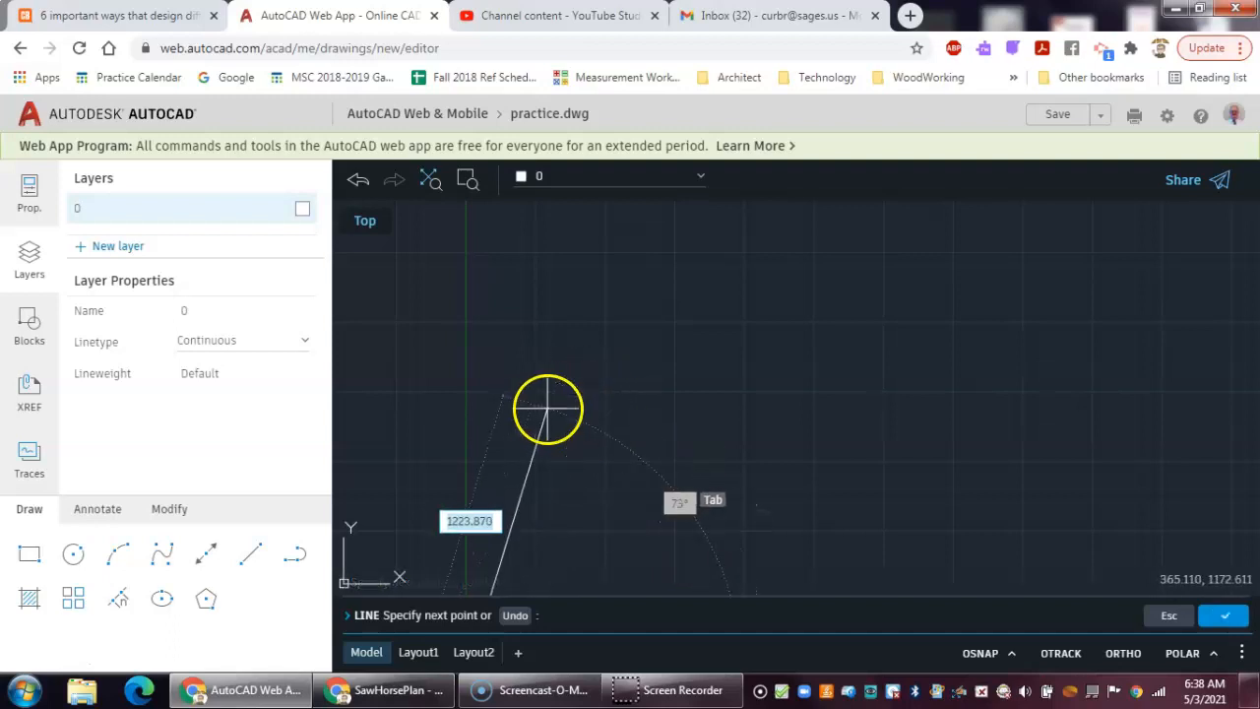
pyautogui.rightClick(651, 336)
pyautogui.click(681, 357)
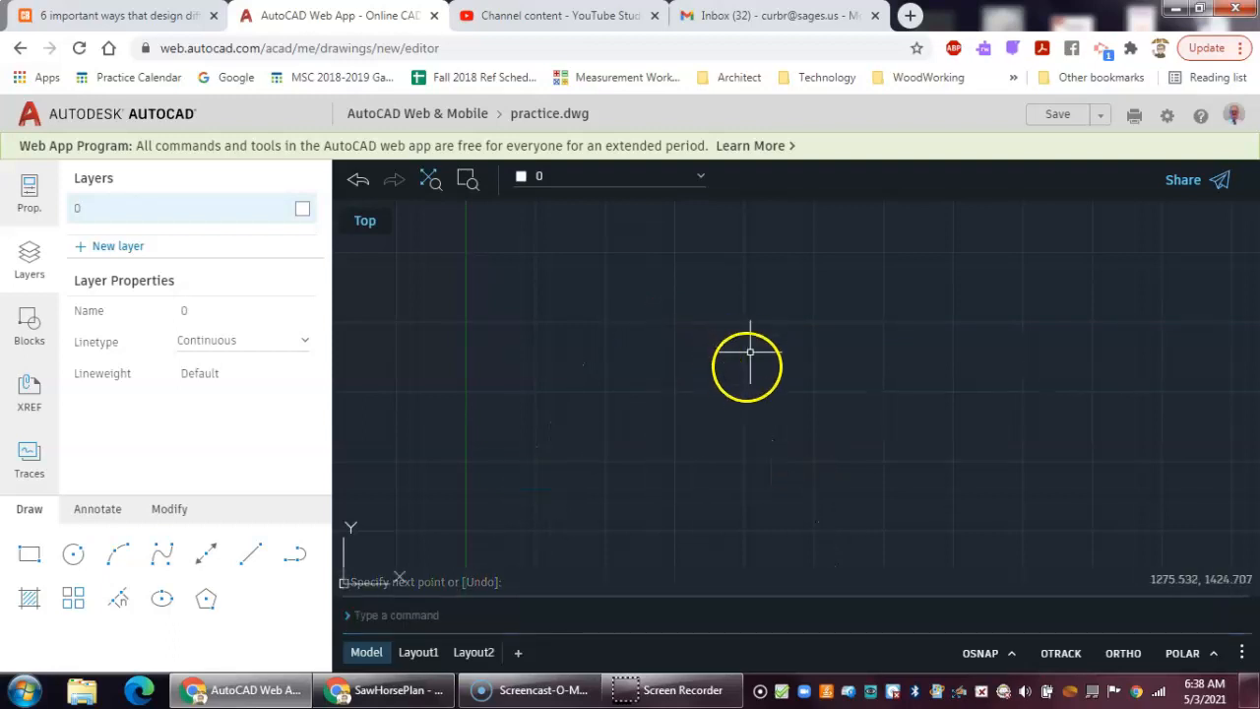
# Start a new line at coordinates -3,2, on the opposite side of the Y axis from the existing line
pyautogui.write('z')
pyautogui.press('Return')
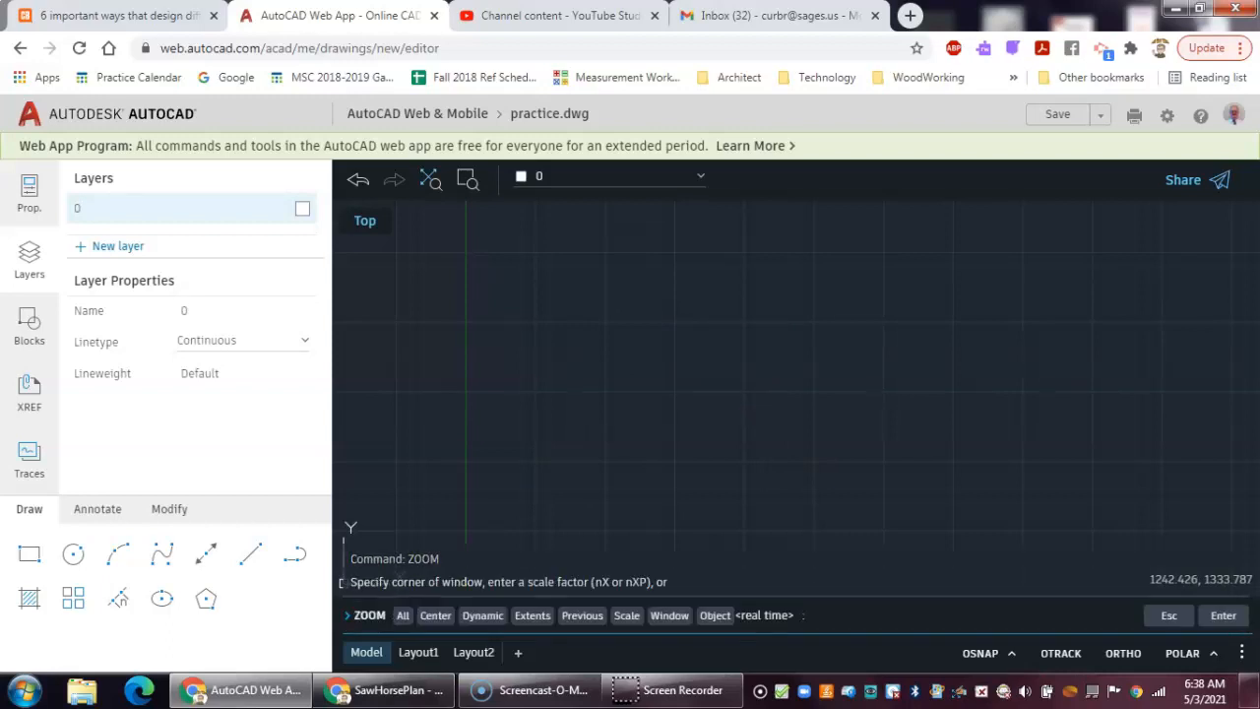
pyautogui.write('a')
pyautogui.press('Return')
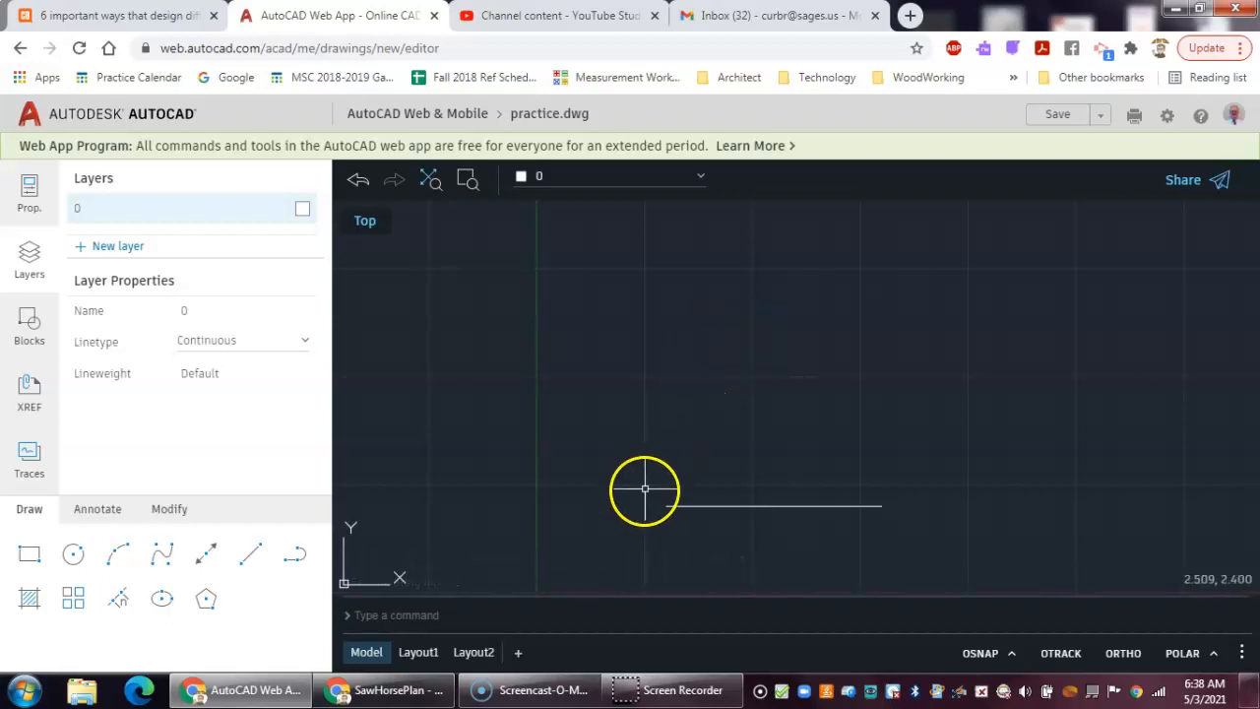
pyautogui.moveTo(573, 540)
pyautogui.mouseDown(button='middle')
pyautogui.moveTo(652, 444)
pyautogui.moveTo(754, 404)
pyautogui.moveTo(793, 365)
pyautogui.moveTo(778, 337)
pyautogui.moveTo(758, 333)
pyautogui.mouseUp(button='middle')
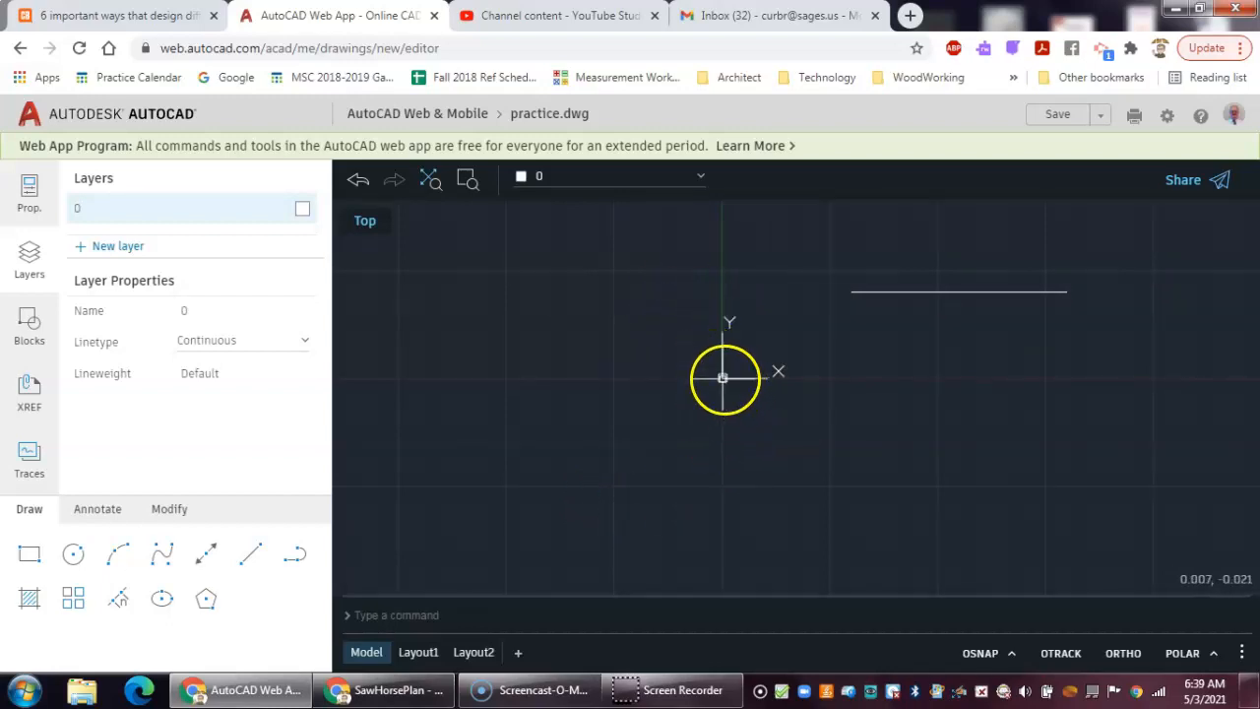
pyautogui.click(251, 551)
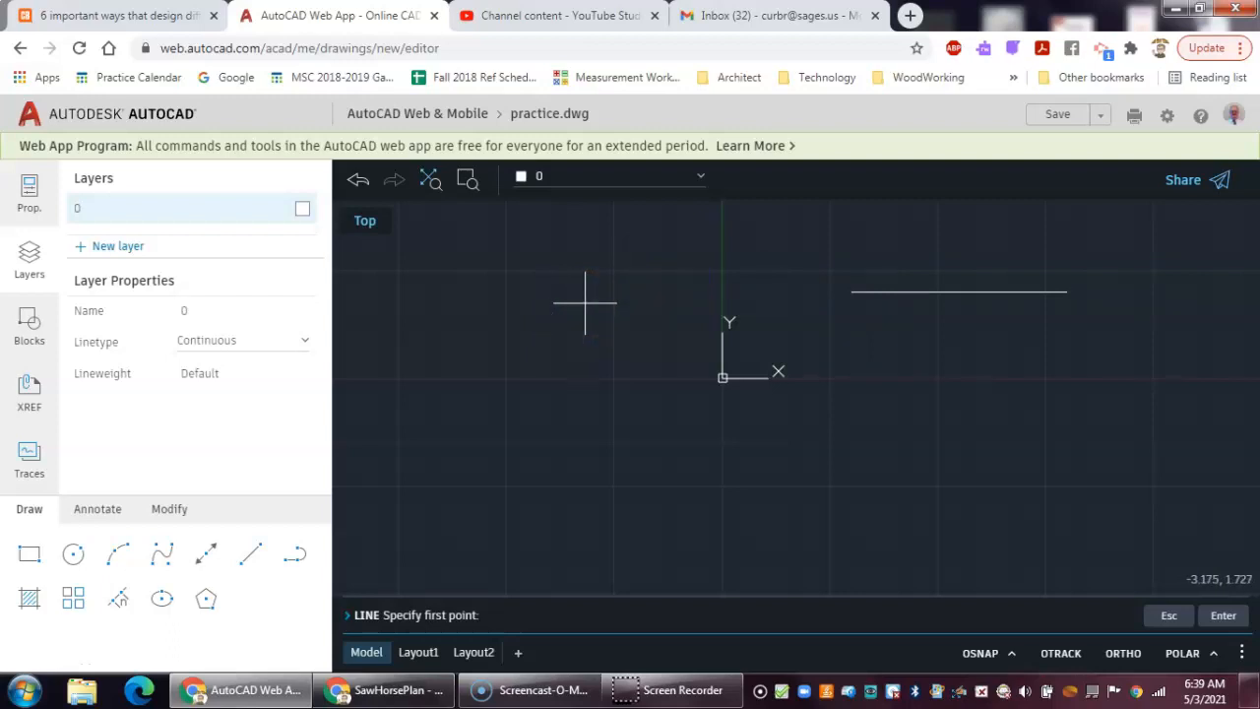
pyautogui.write('3,2')
pyautogui.press('Return')
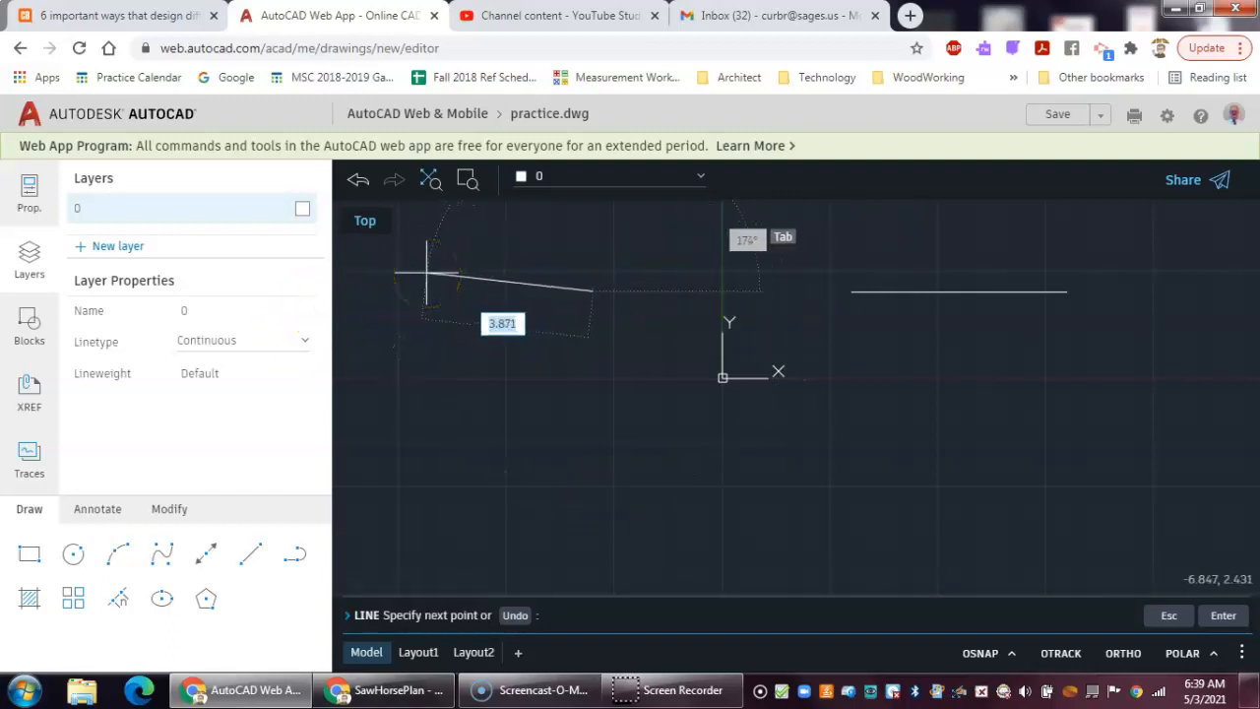
# Give the segment from -3,2 a length of 5 units and an angle of 180°, and finish the line
pyautogui.write('5')
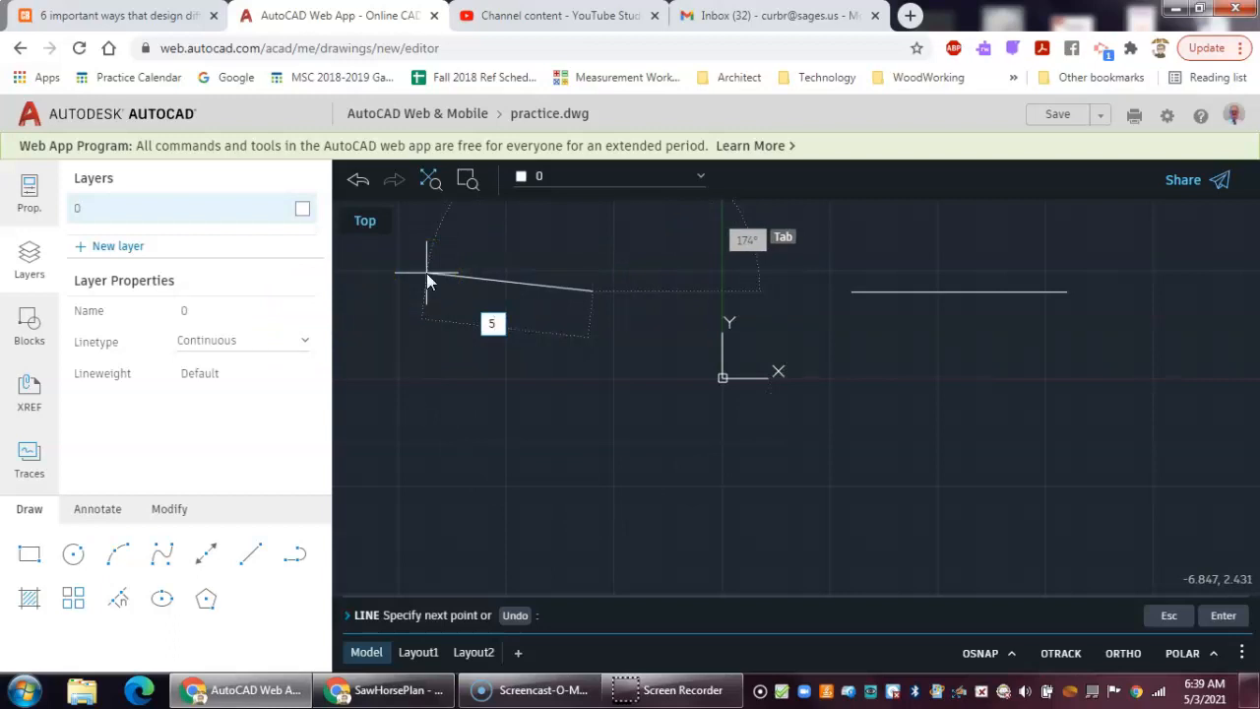
pyautogui.press('Tab')
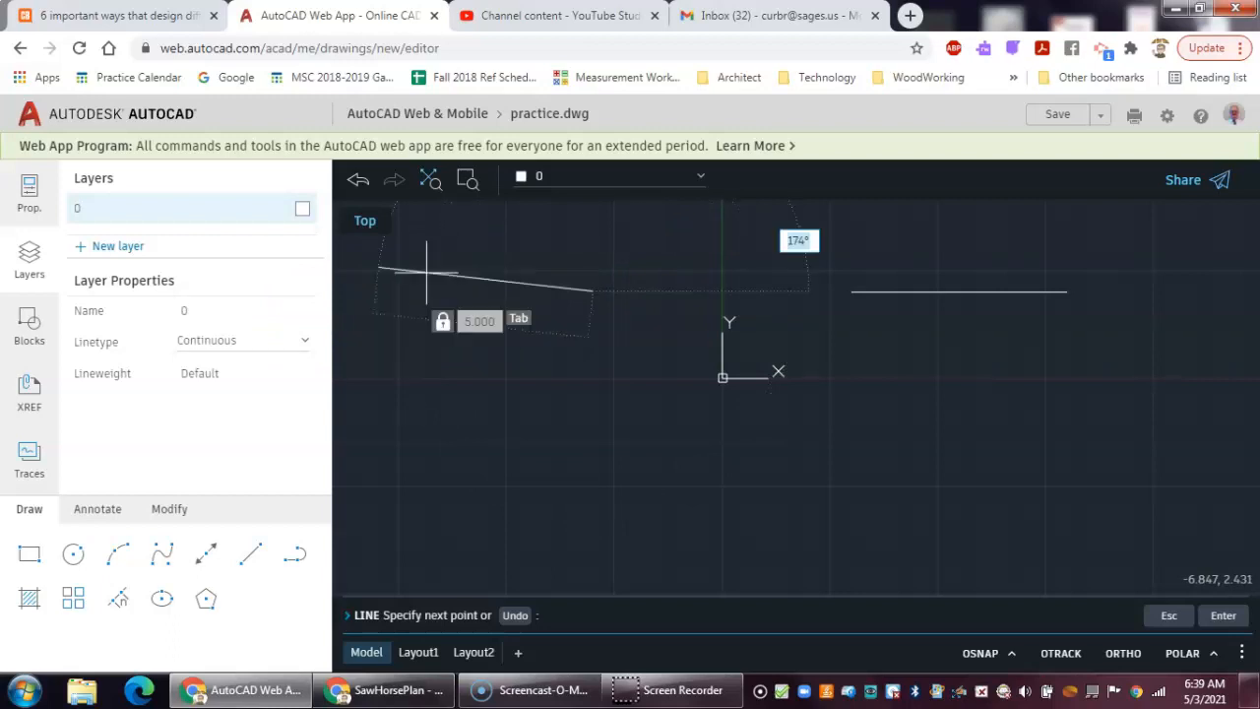
pyautogui.write('180')
pyautogui.press('Tab')
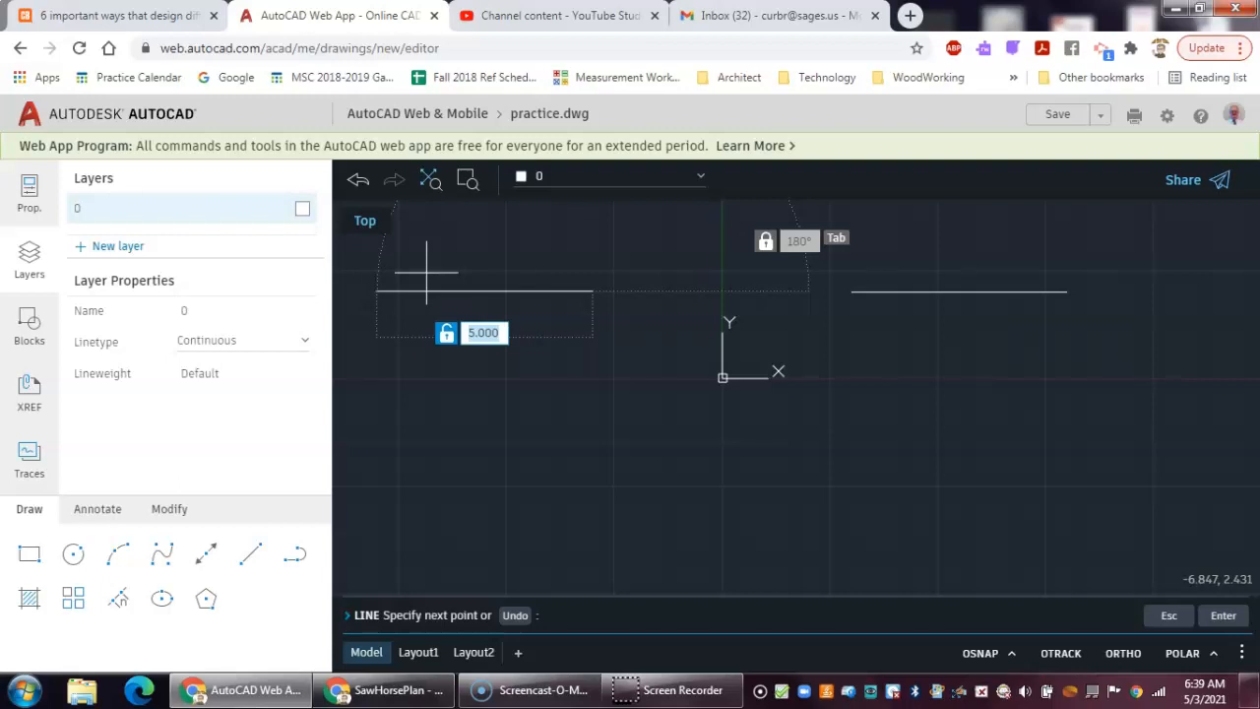
pyautogui.press('Tab')
pyautogui.press('Tab')
pyautogui.press('Tab')
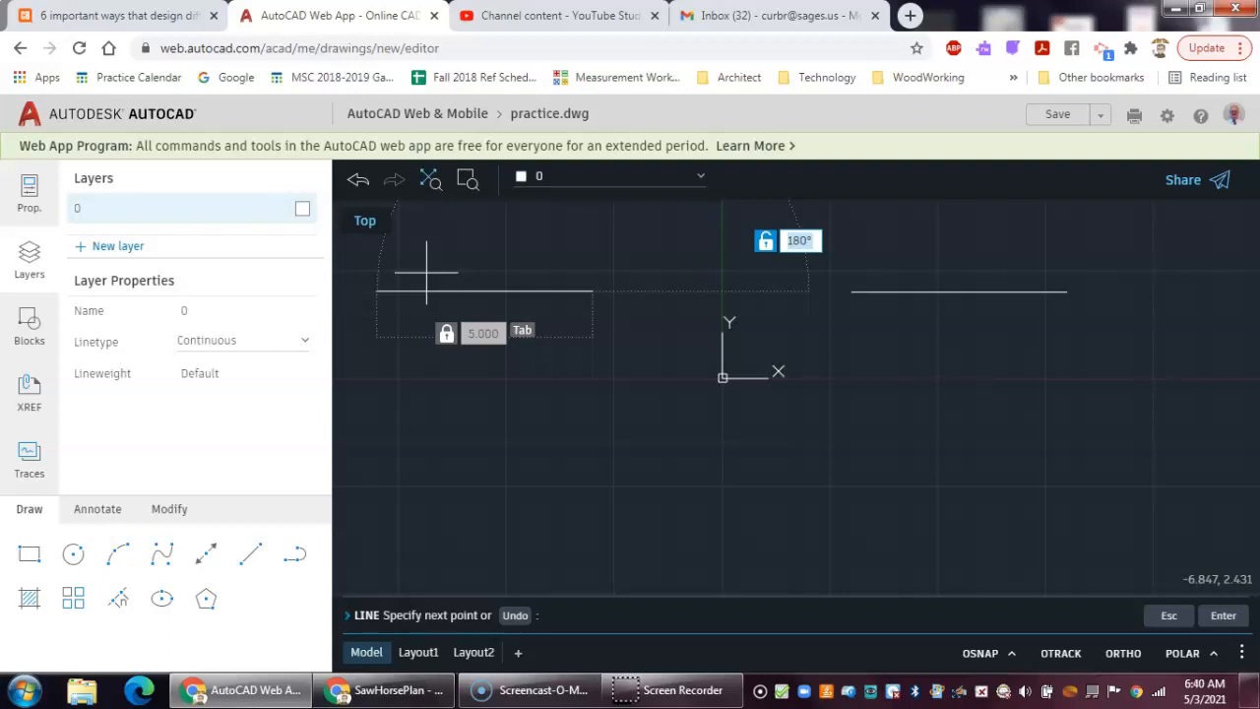
pyautogui.press('Return')
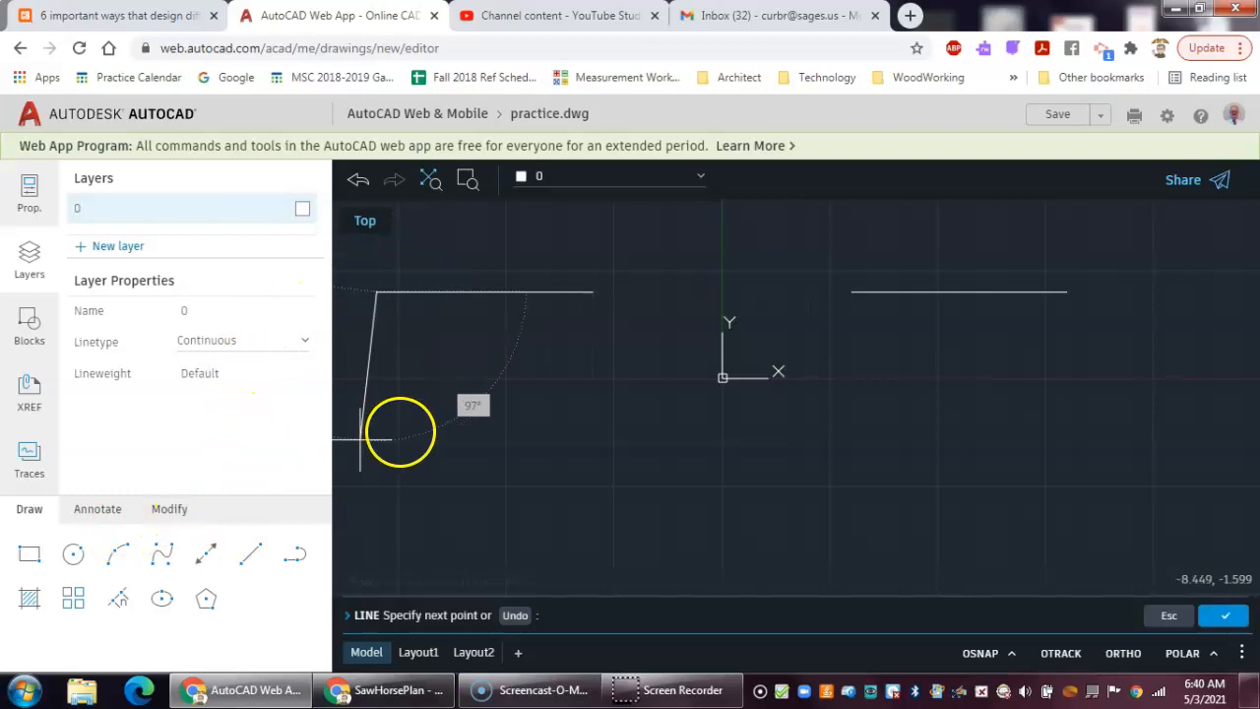
pyautogui.rightClick(470, 399)
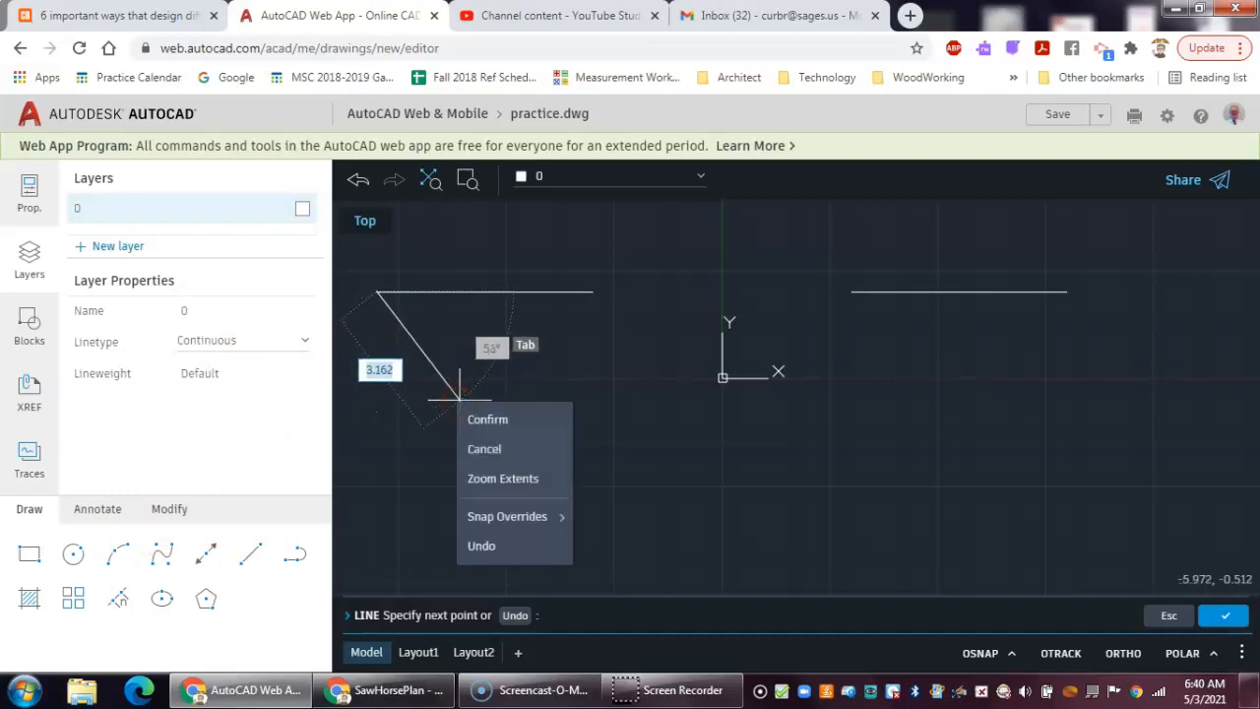
pyautogui.click(497, 420)
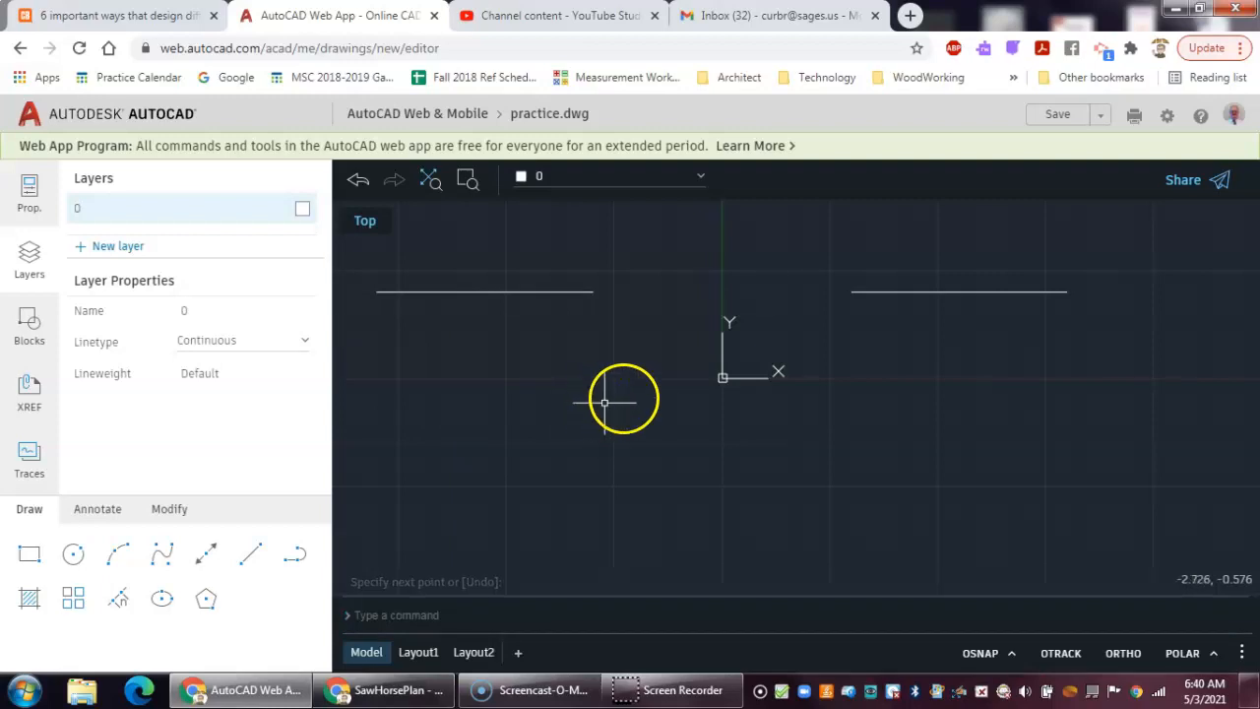
# Draw a line starting at coordinates -3,-2 with a length of 5 units at an angle of 180°, and finish it
pyautogui.click(248, 557)
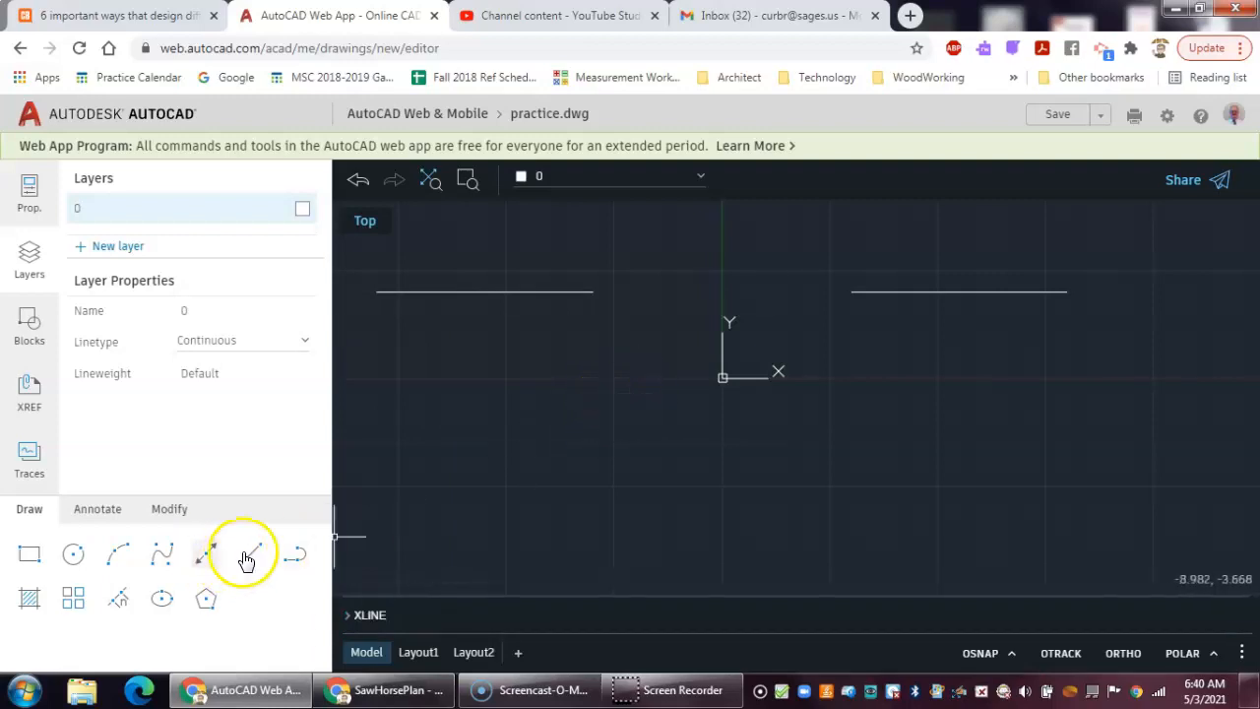
pyautogui.click(249, 556)
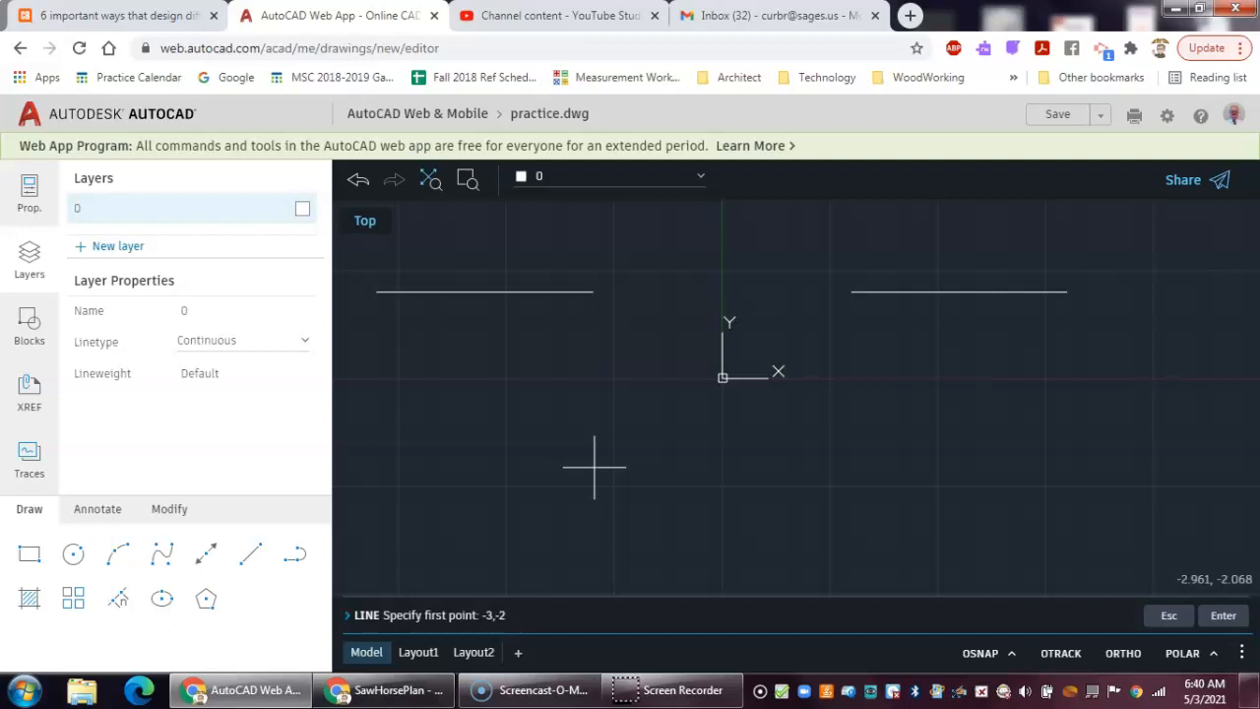
pyautogui.write('-3,-2')
pyautogui.press('Return')
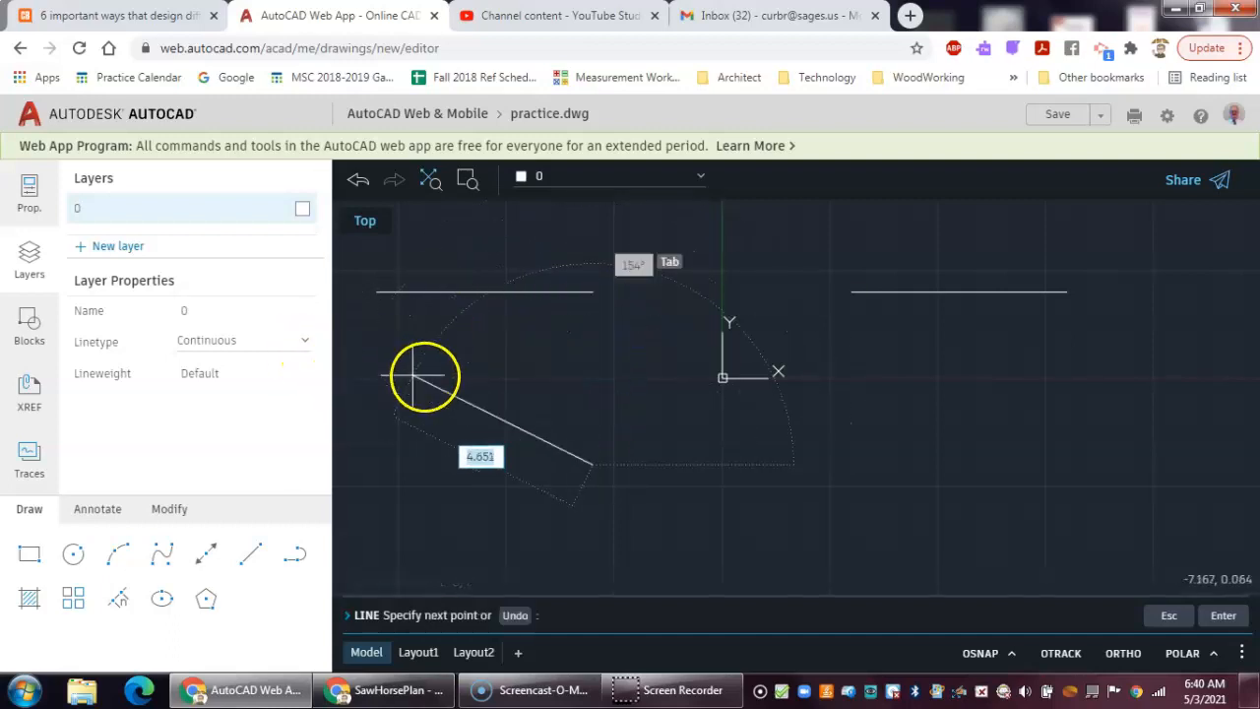
pyautogui.write('5')
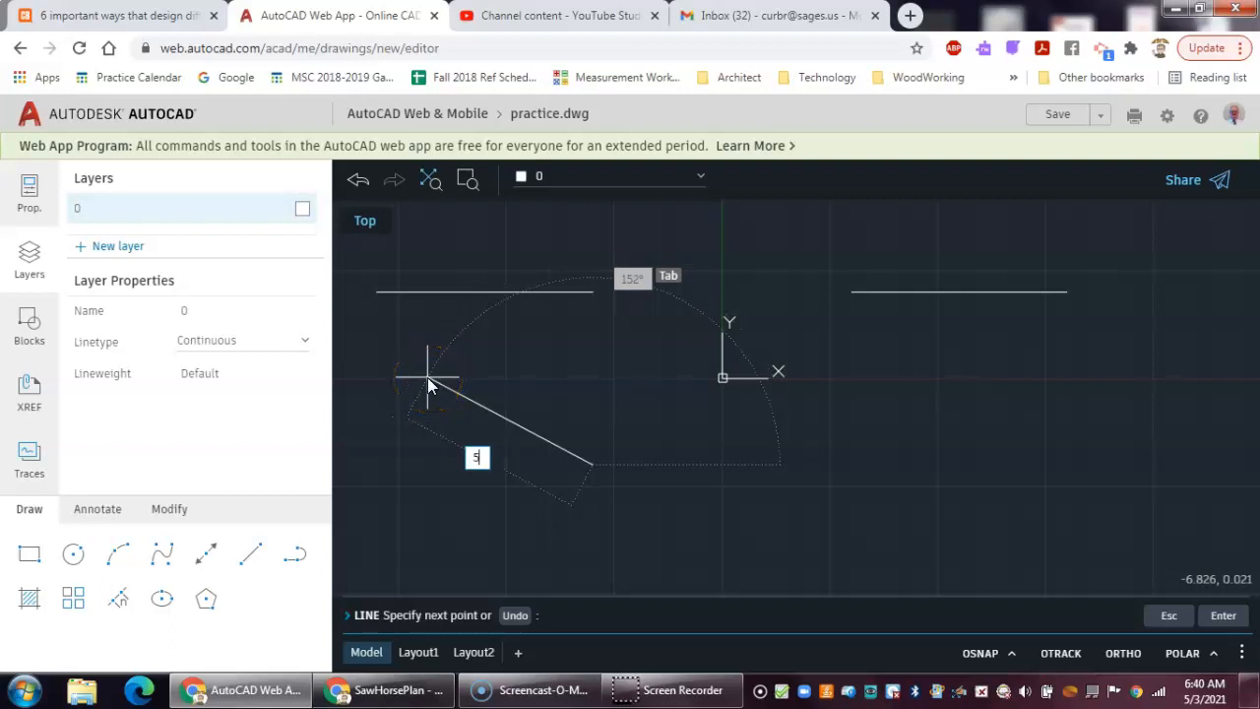
pyautogui.press('Tab')
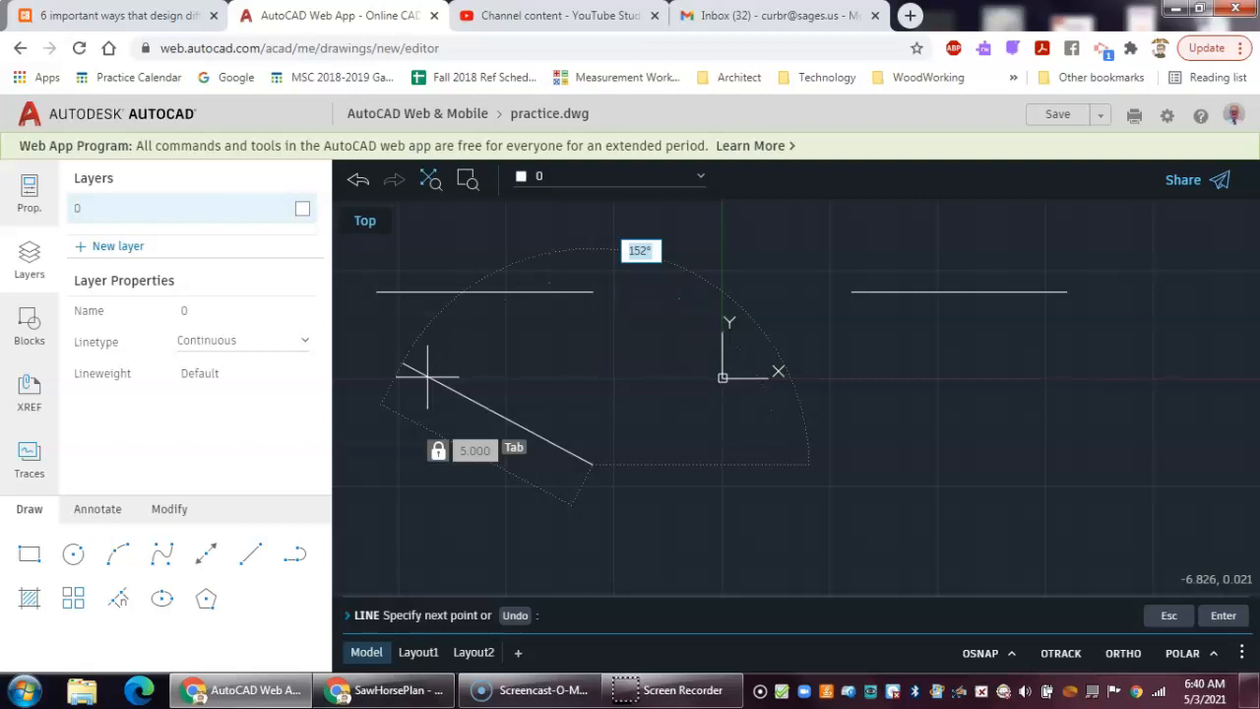
pyautogui.write('180')
pyautogui.press('Return')
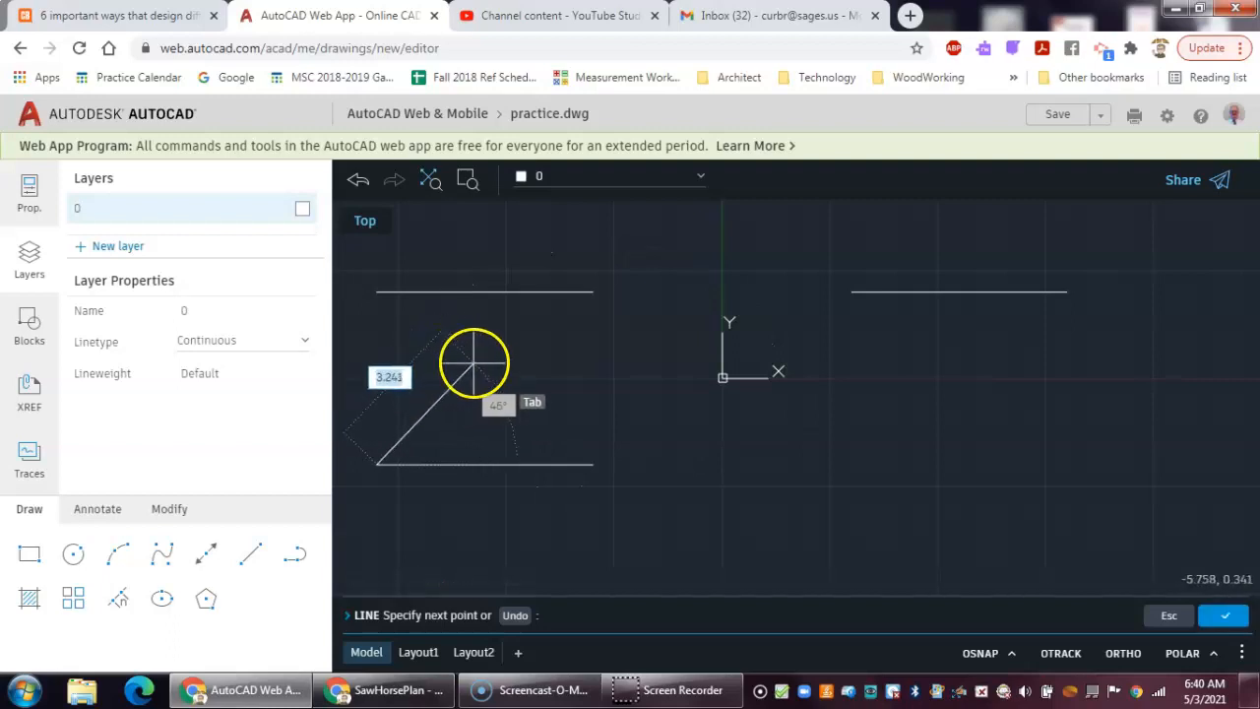
pyautogui.rightClick(472, 362)
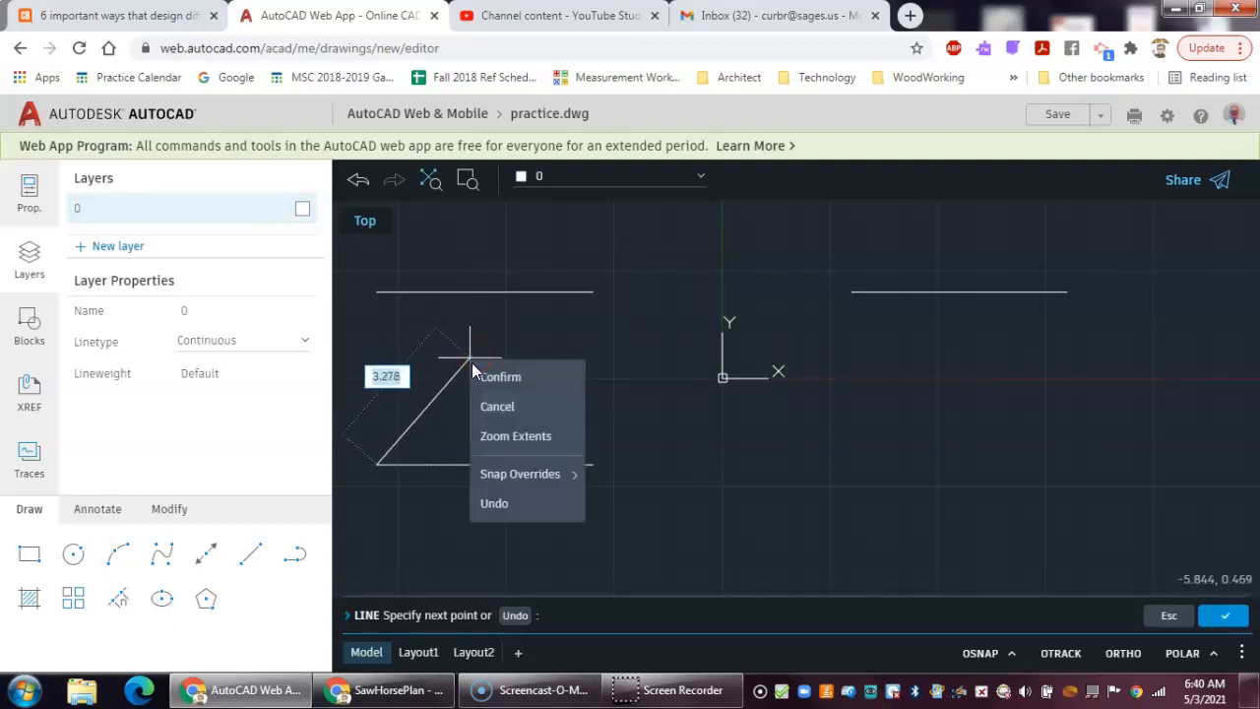
pyautogui.click(486, 372)
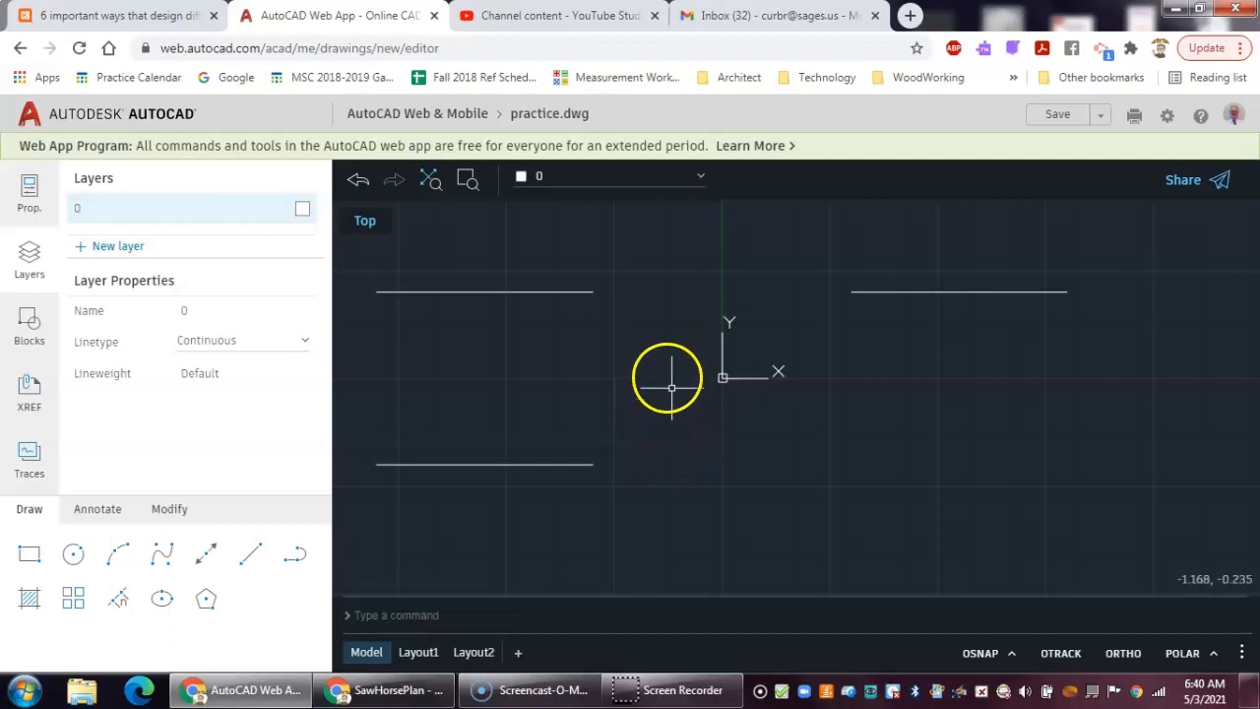
# Repeat the Line command to draw a line from coordinates 3,-2, 5 units long at an angle of 0°, and finish it
pyautogui.click(294, 554)
pyautogui.click(250, 554)
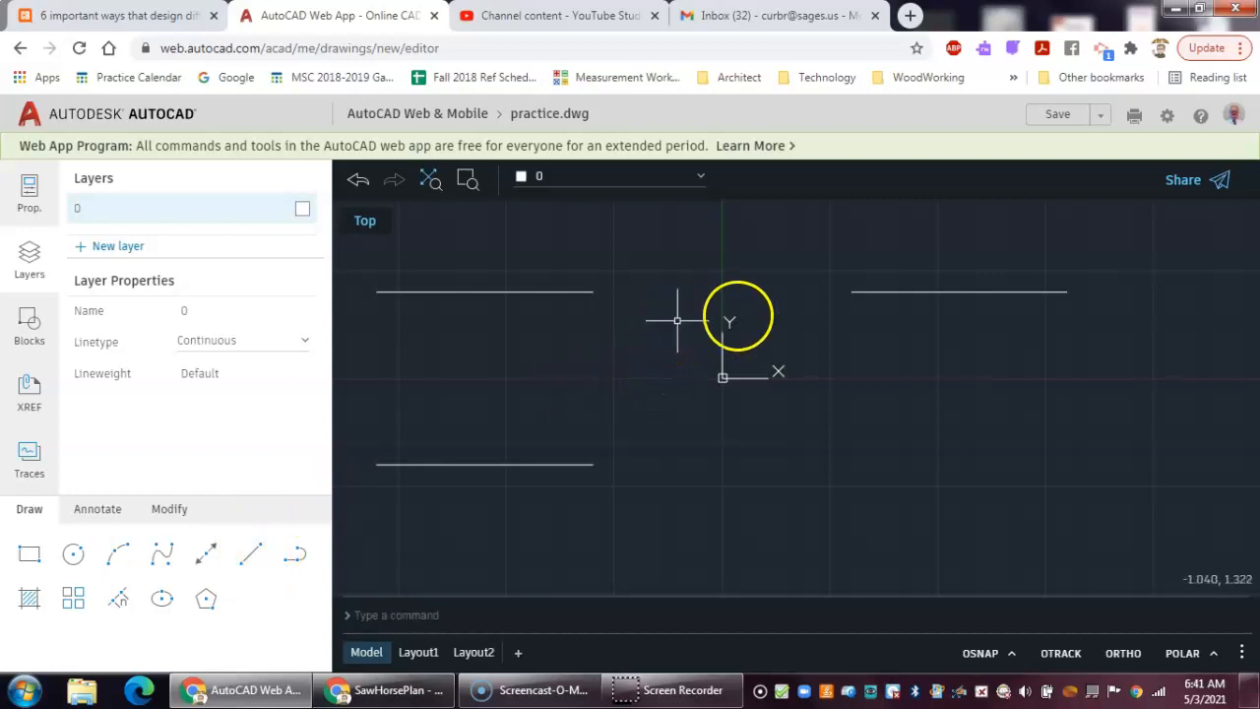
pyautogui.click(785, 310)
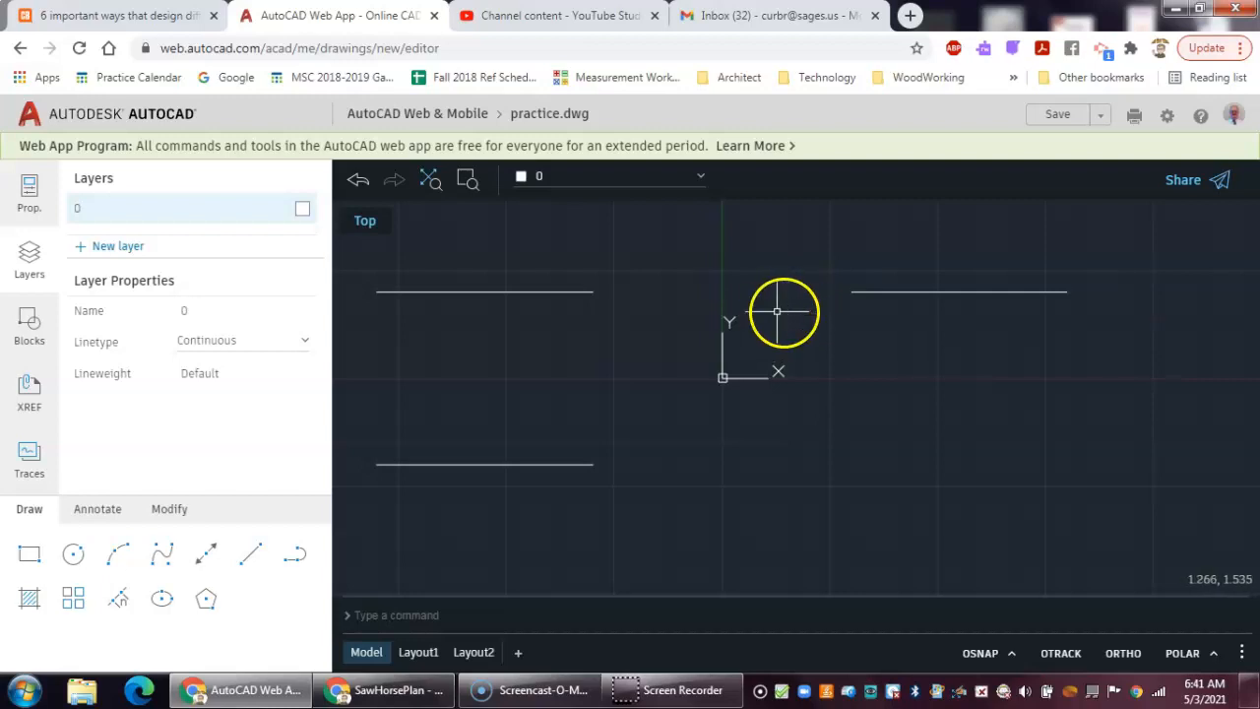
pyautogui.rightClick(784, 311)
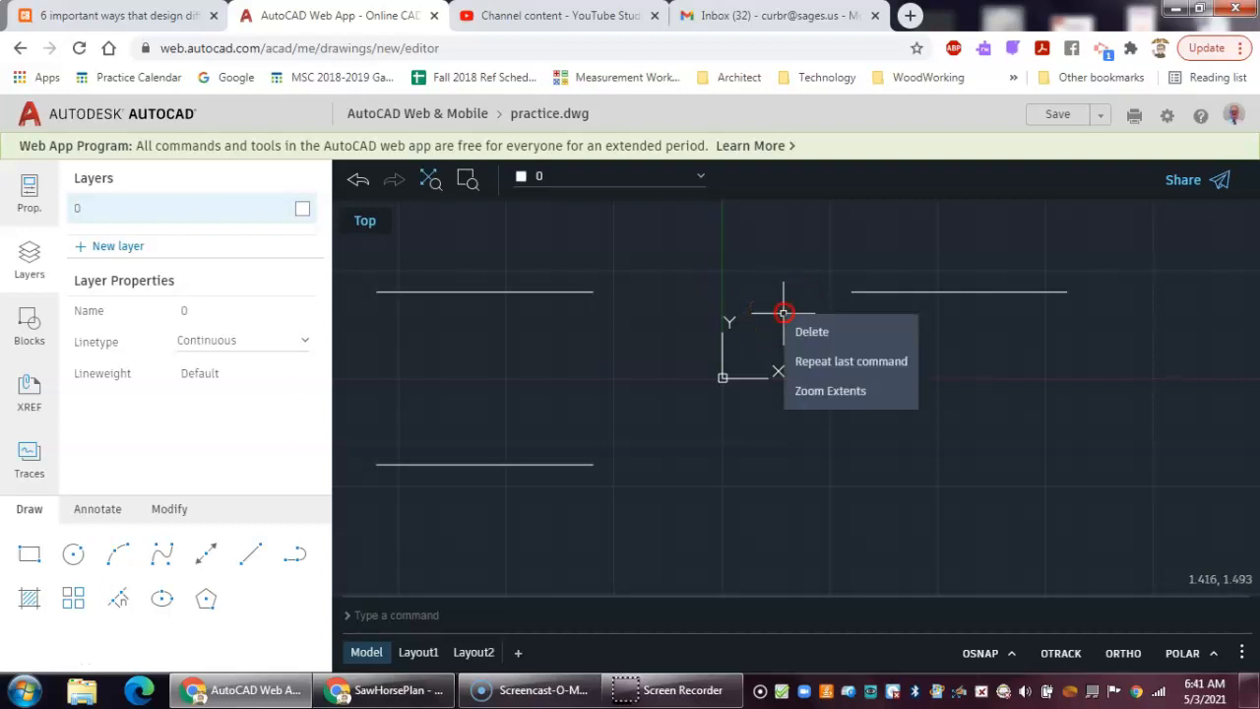
pyautogui.click(806, 363)
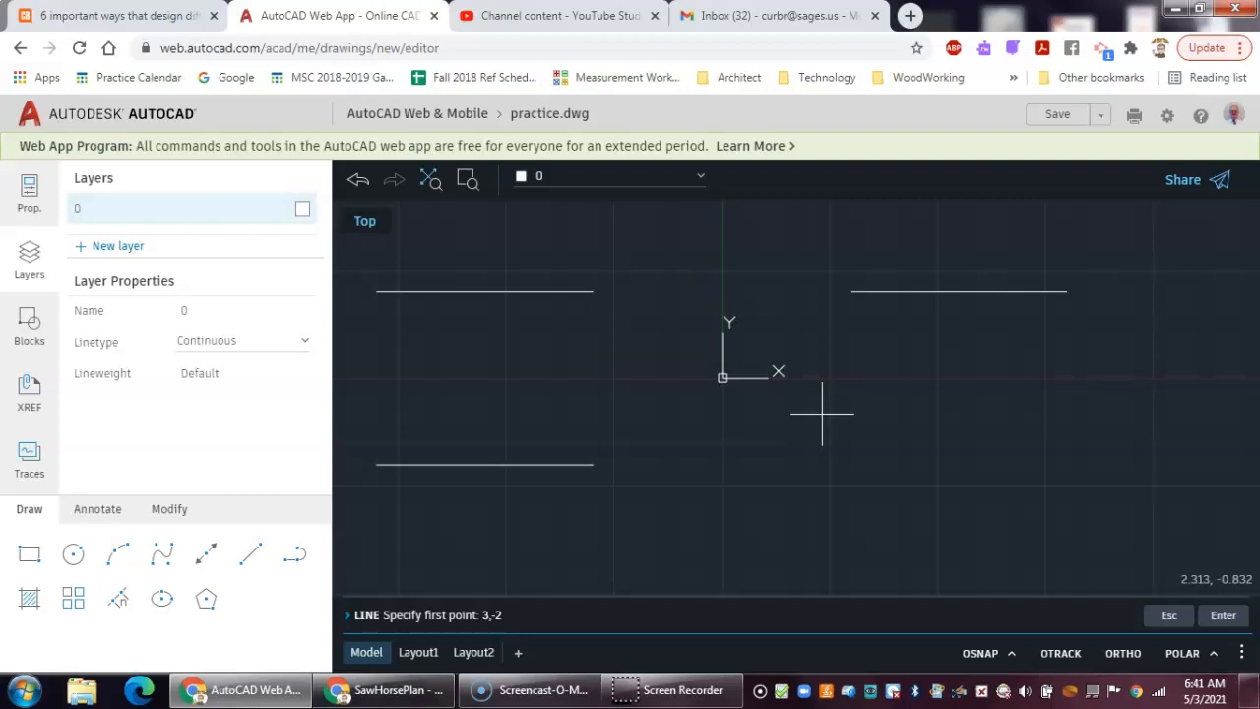
pyautogui.write(':')
pyautogui.press('Return')
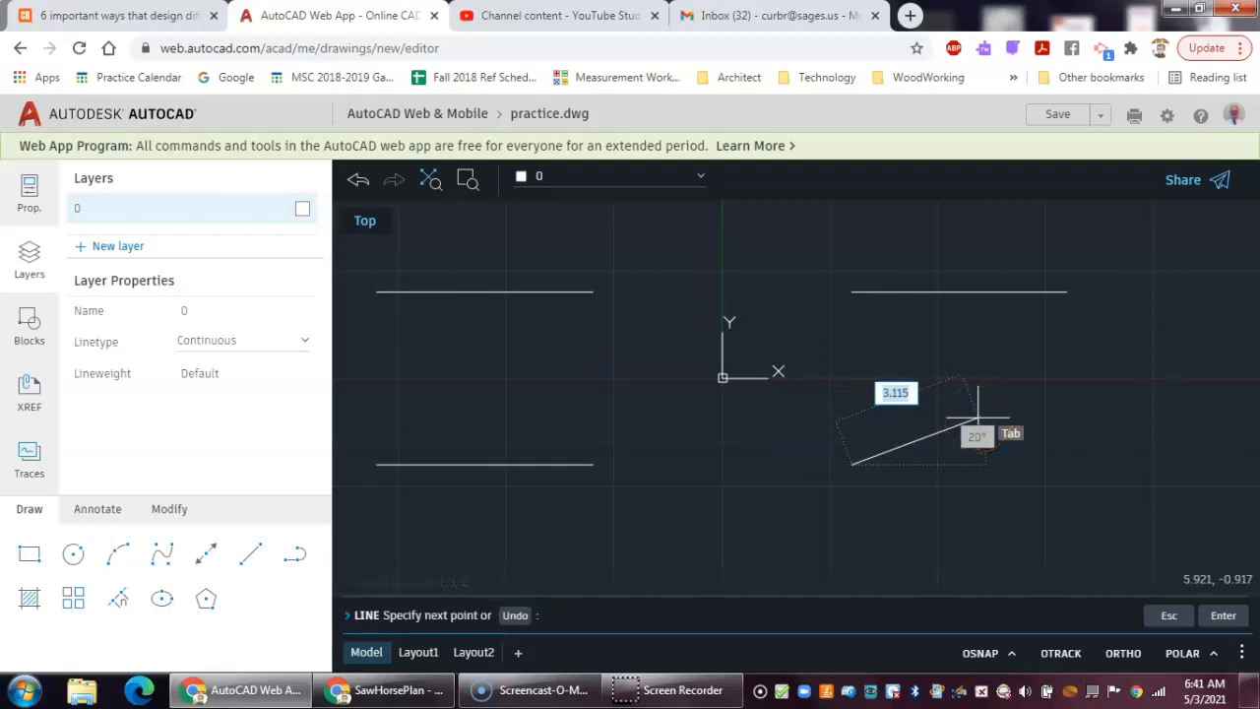
pyautogui.write('5')
pyautogui.press('Tab')
pyautogui.write('0')
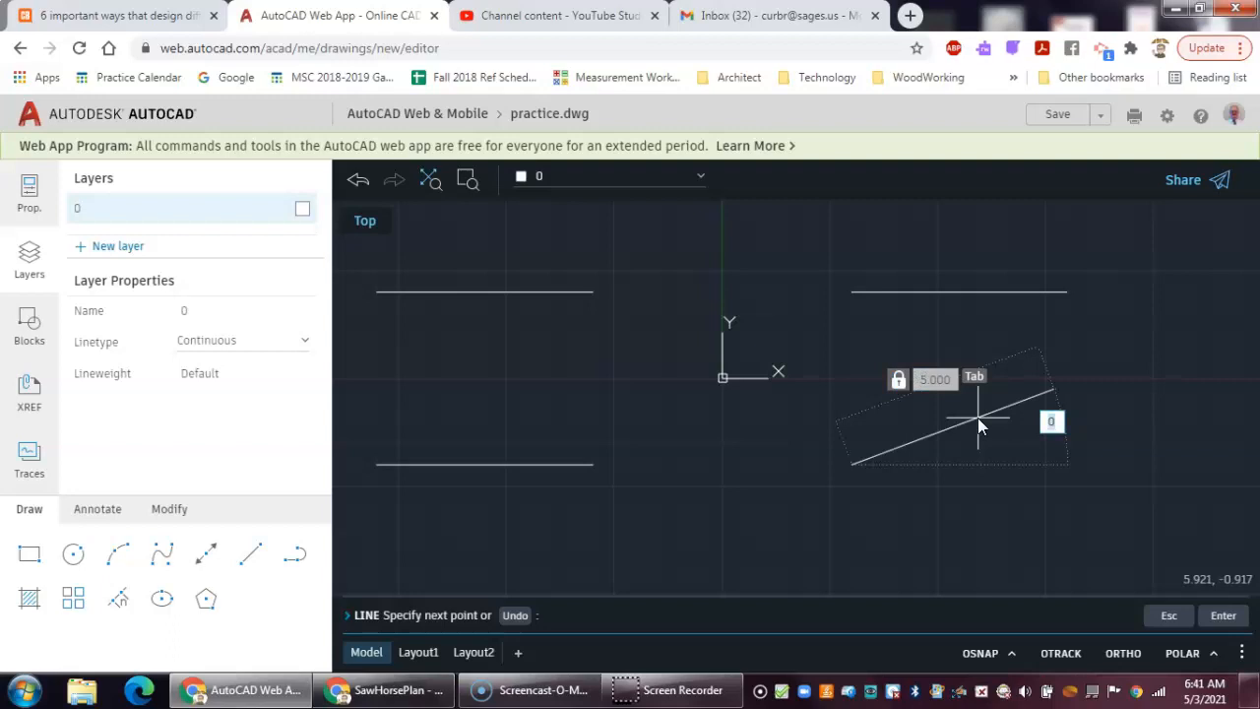
pyautogui.press('Return')
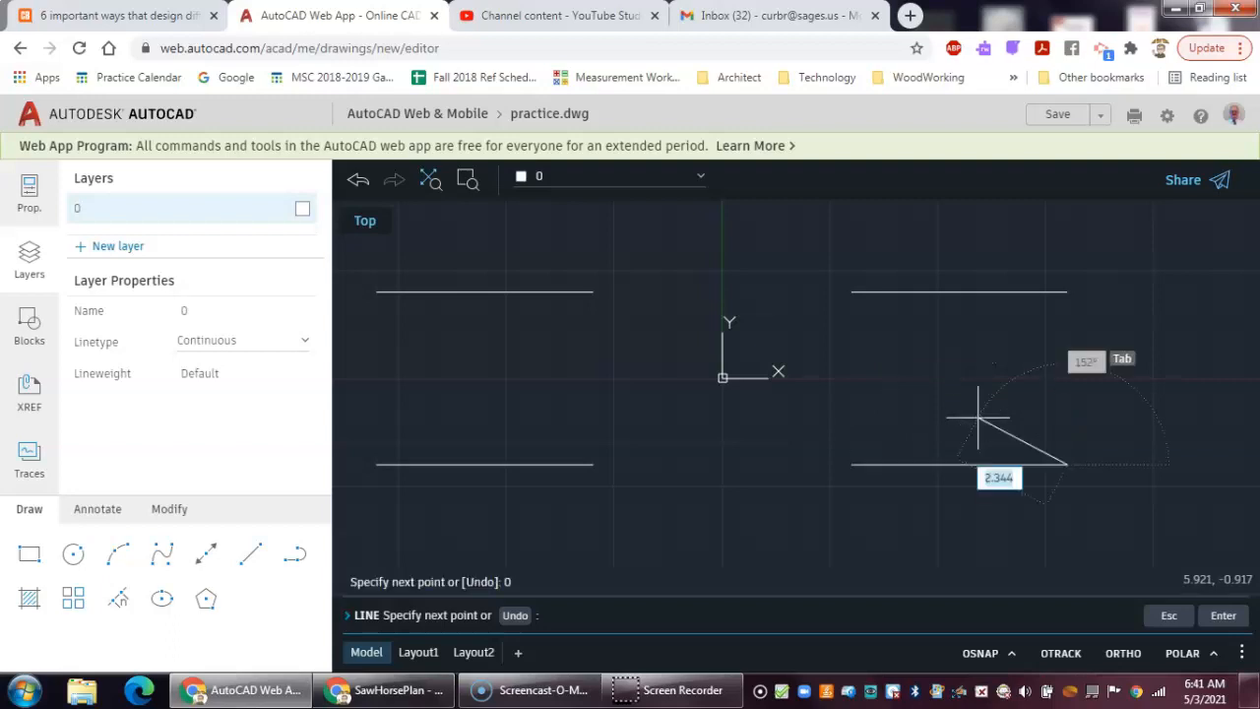
pyautogui.rightClick(1135, 345)
pyautogui.click(1167, 366)
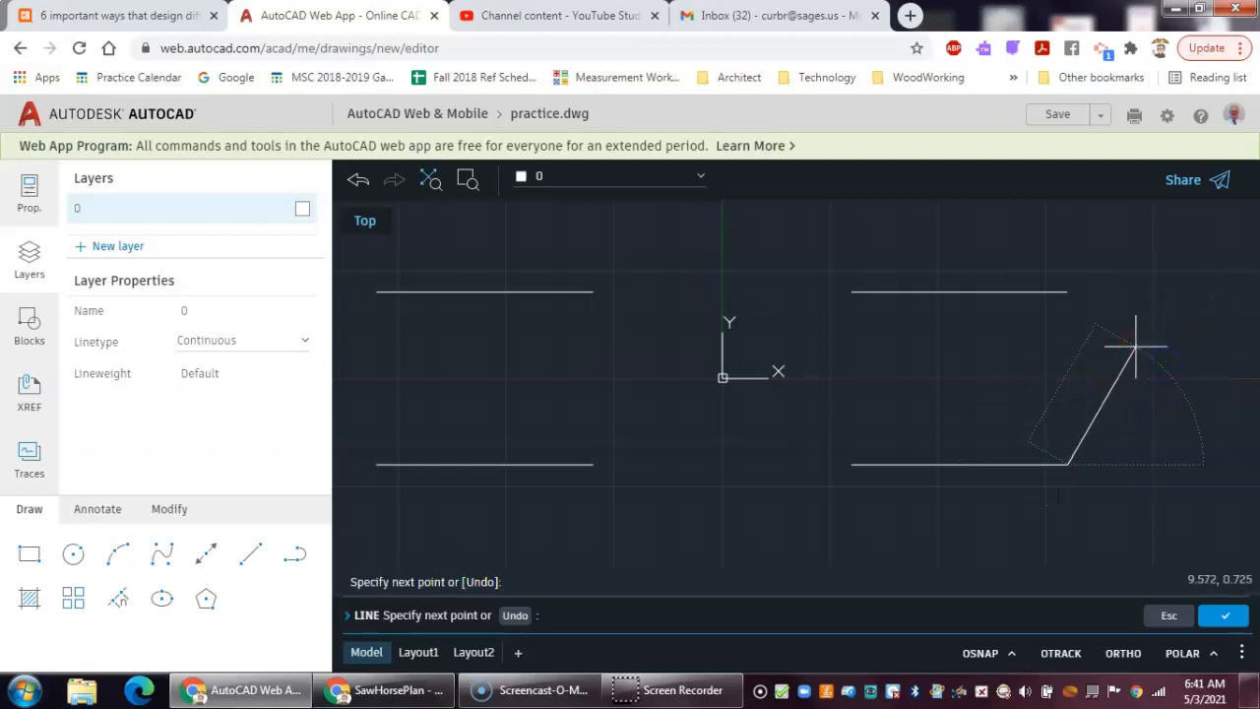